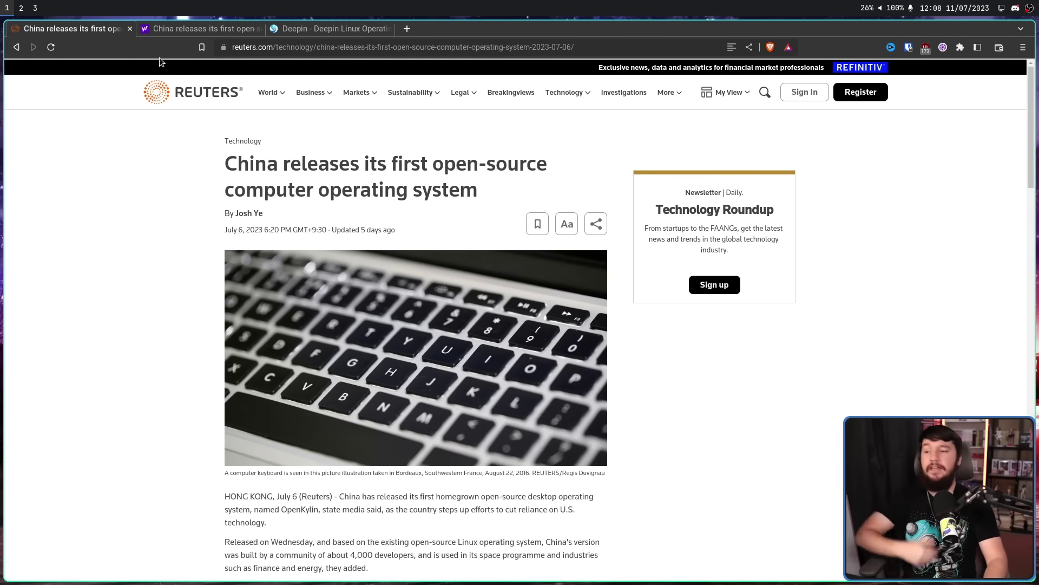
Bring up the Yahoo Lifestyle copy of the Reuters article and select parts of its headline
click(194, 28)
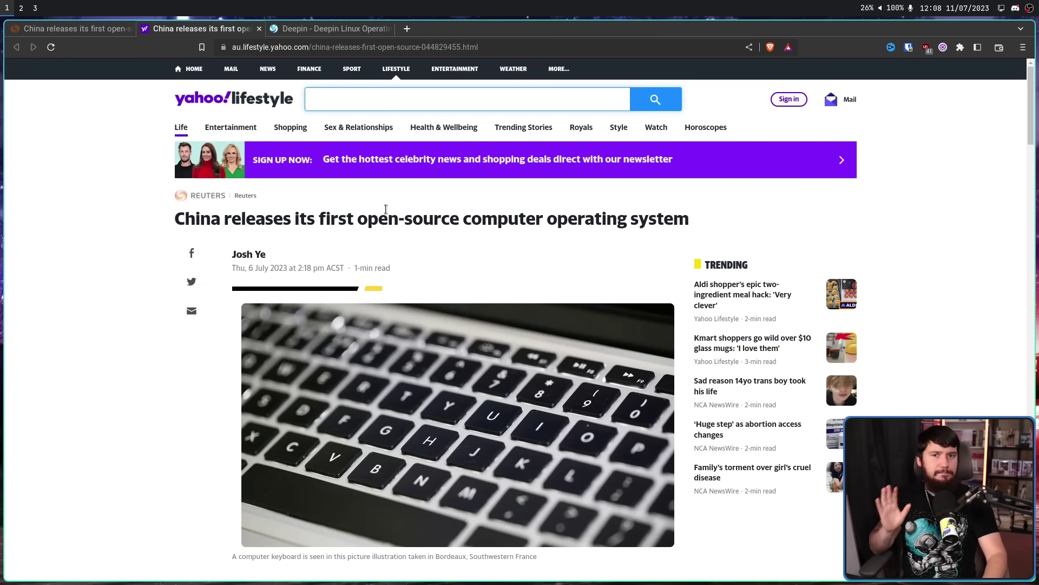
drag(704, 221, 182, 206)
click(158, 226)
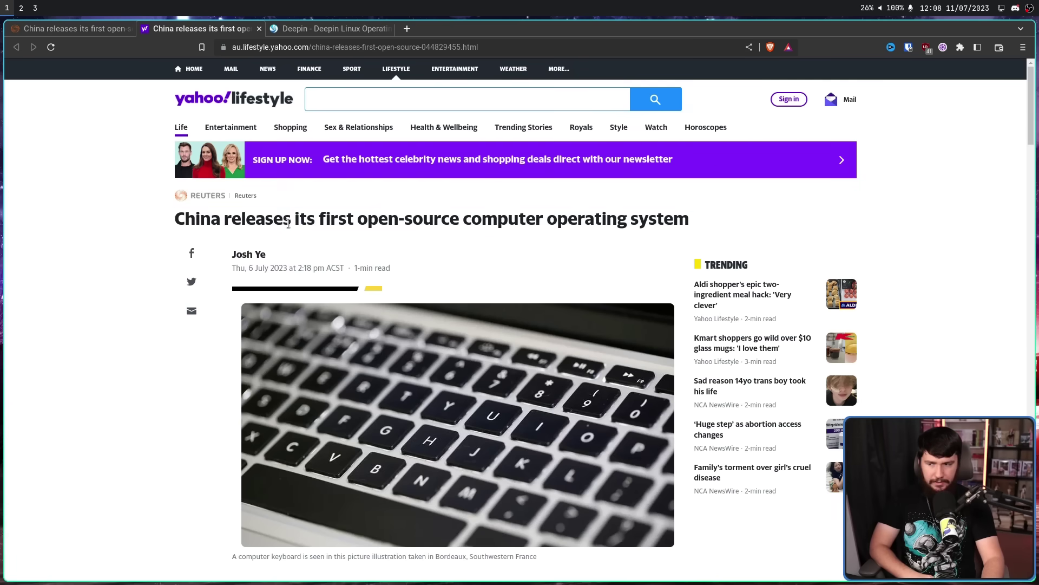
drag(292, 219, 355, 220)
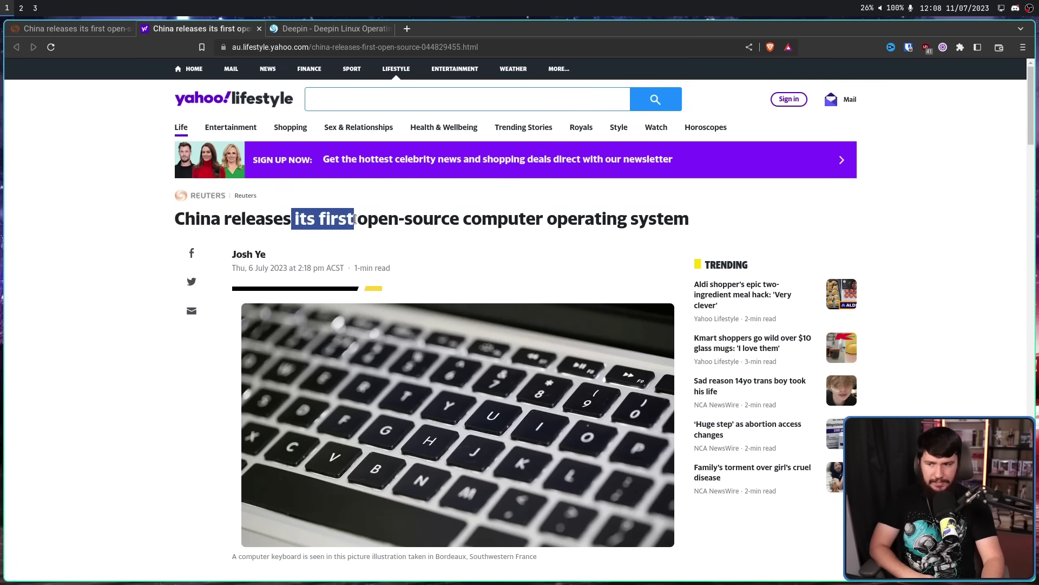
click(392, 206)
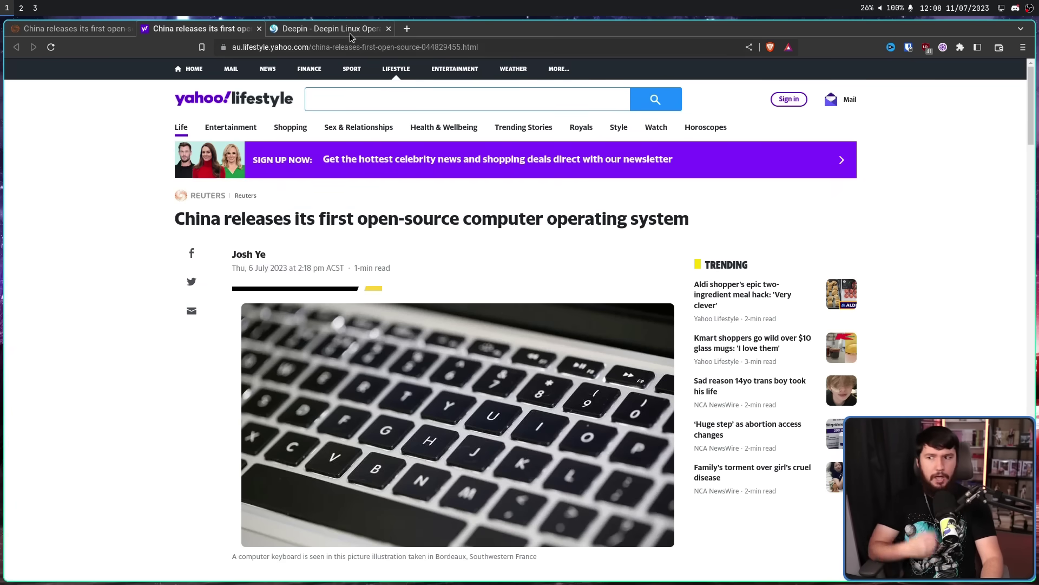
Switch to the Deepin website tab
click(330, 28)
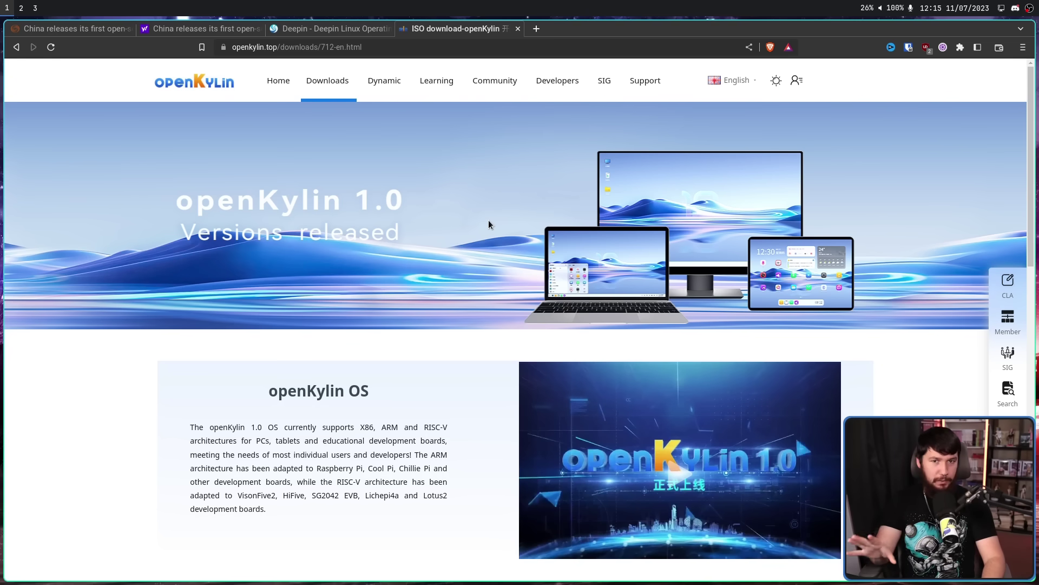
Open the X86 installation guide in a new tab and view it
middle_click(459, 233)
click(262, 275)
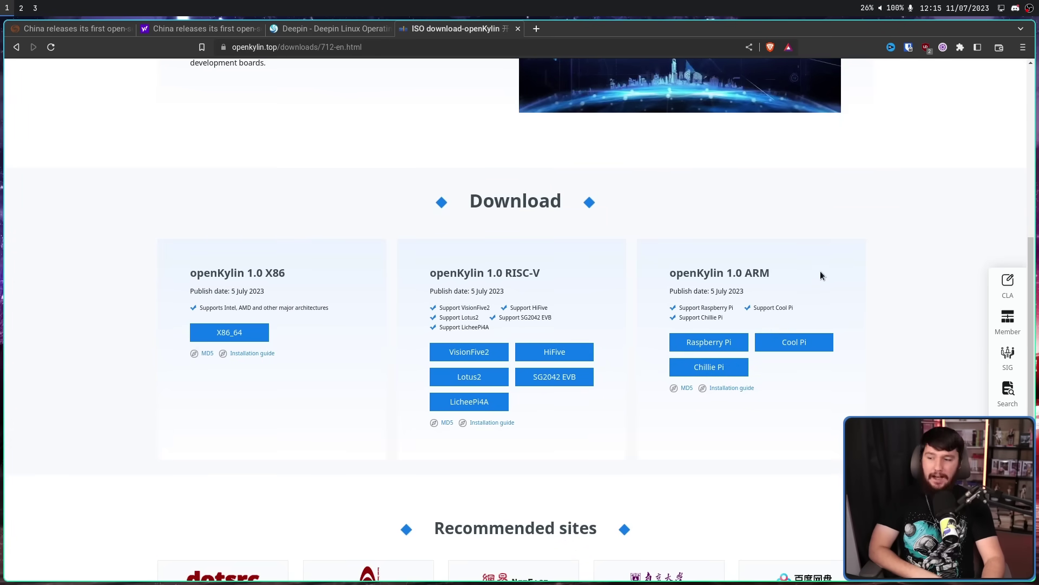
right_click(249, 353)
click(276, 357)
click(601, 27)
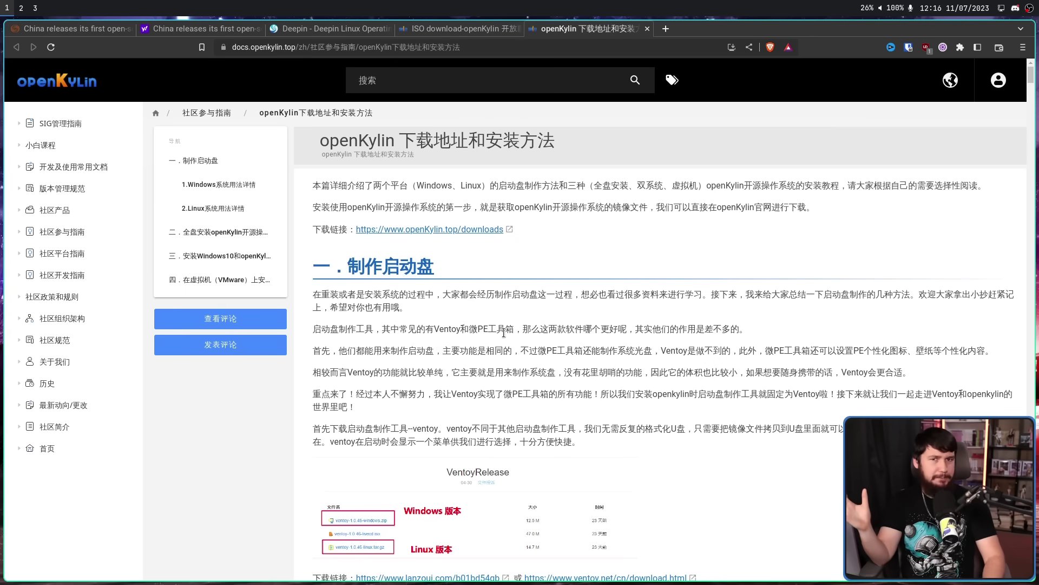
Return to the ISO download page and go to the Downloads > Mirrors page
click(446, 27)
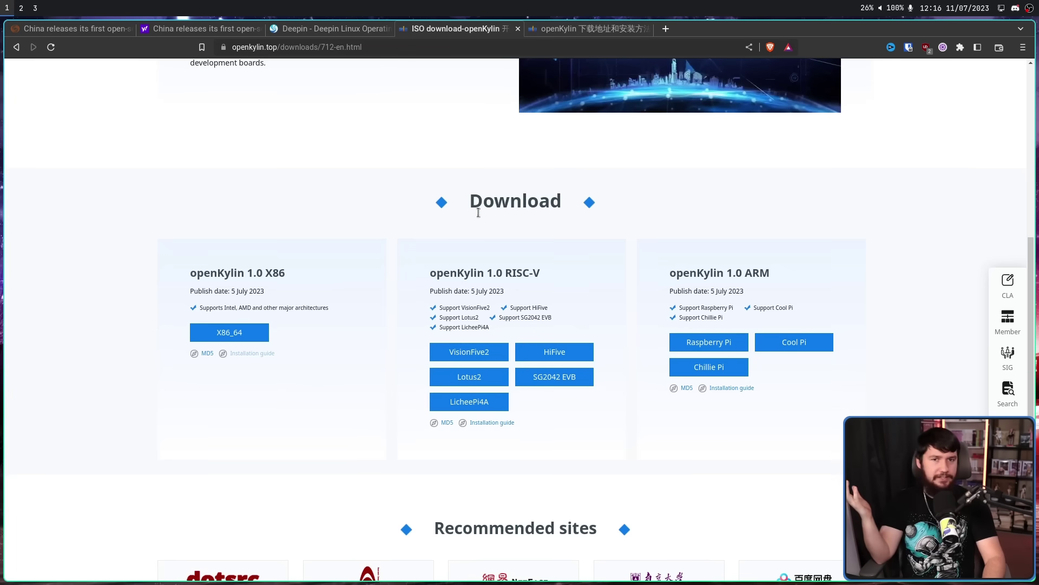
scroll(479, 214, up, 5)
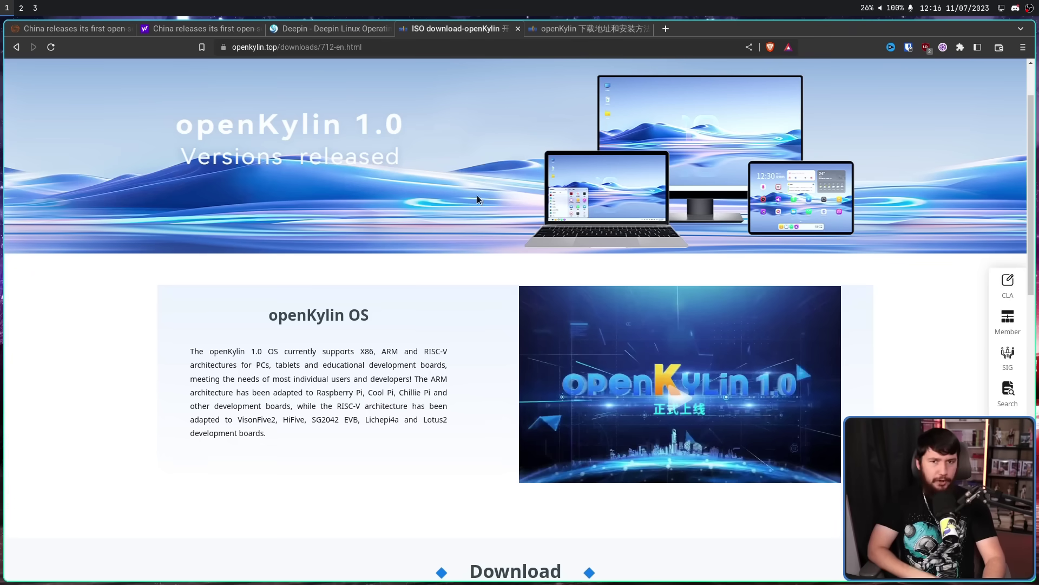
scroll(308, 128, up, 2)
mouse_move(334, 78)
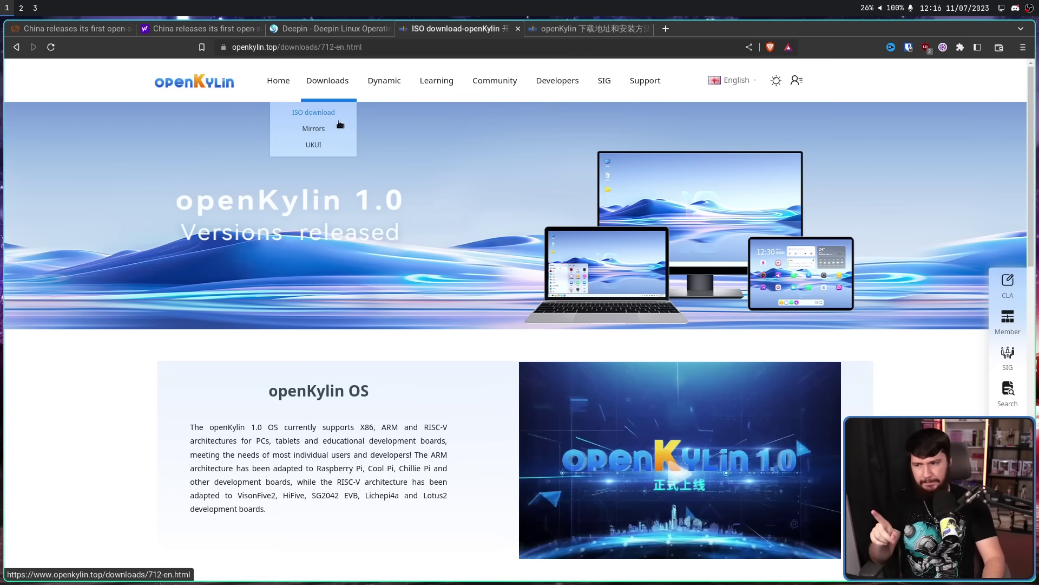
click(314, 129)
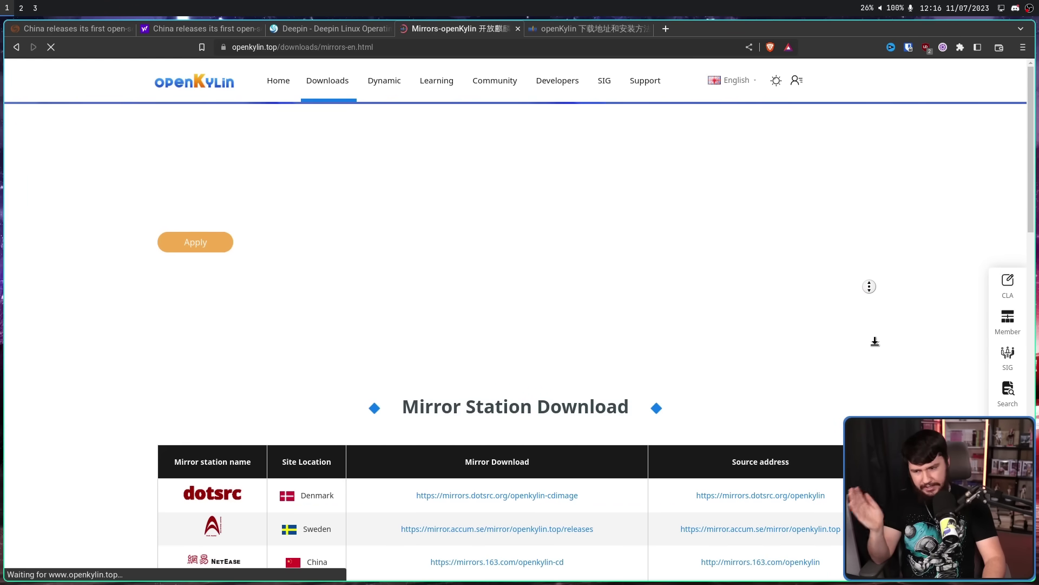
Scroll through the Mirror Station Download table, then switch to workspace 3 with the openKylin VM
scroll(873, 347, down, 1)
scroll(872, 346, down, 5)
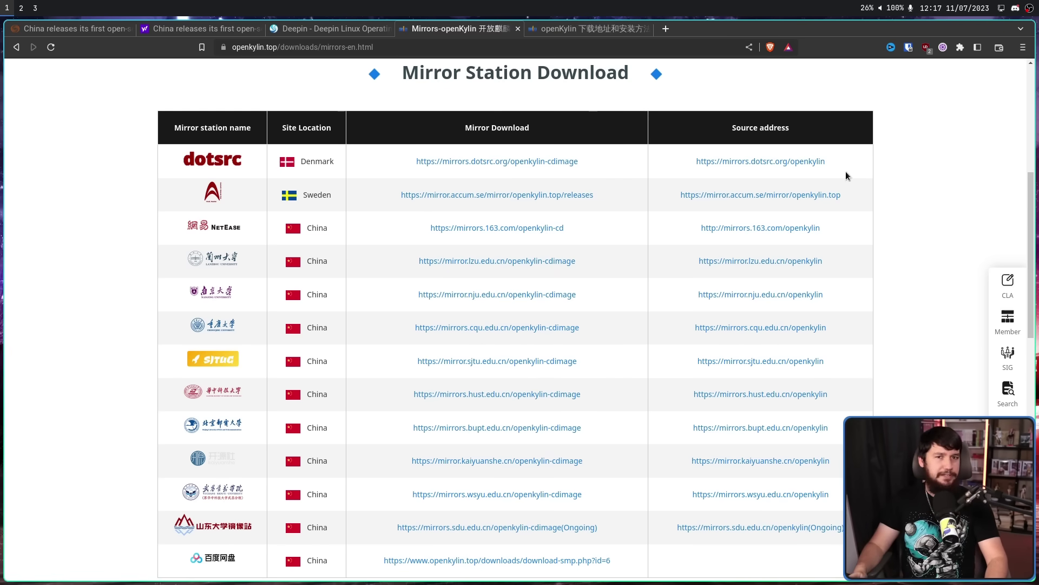
key(super+3)
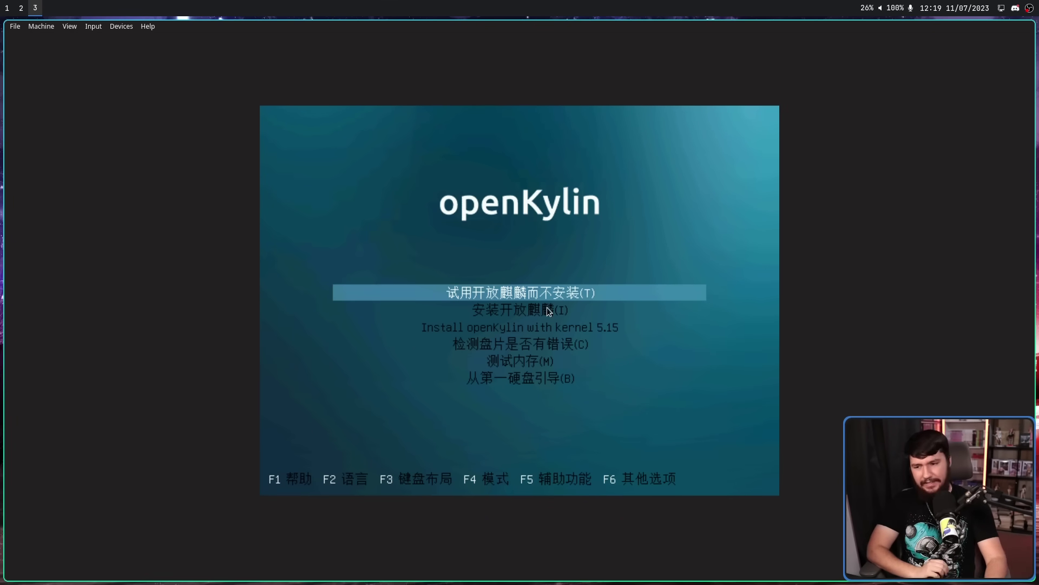
Highlight the 安装开放麒麟(I) entry in the boot menu and boot it
key(Down)
key(Down)
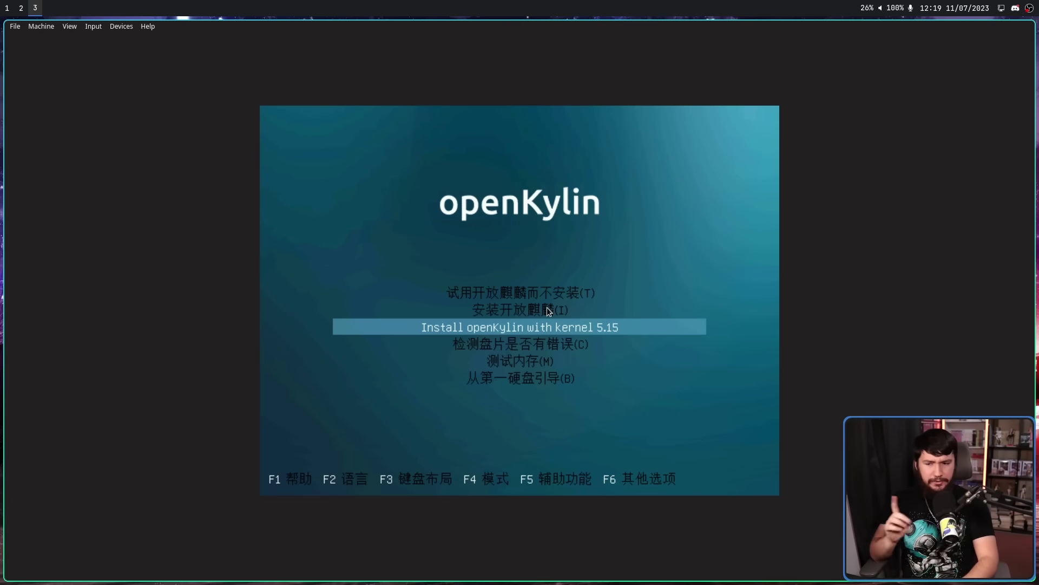
key(Up)
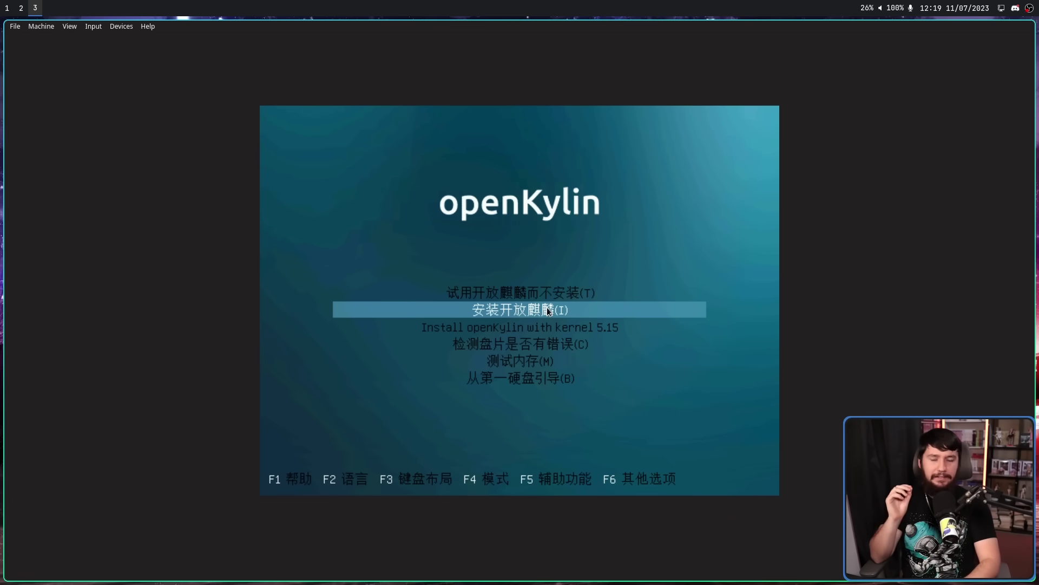
key(Up)
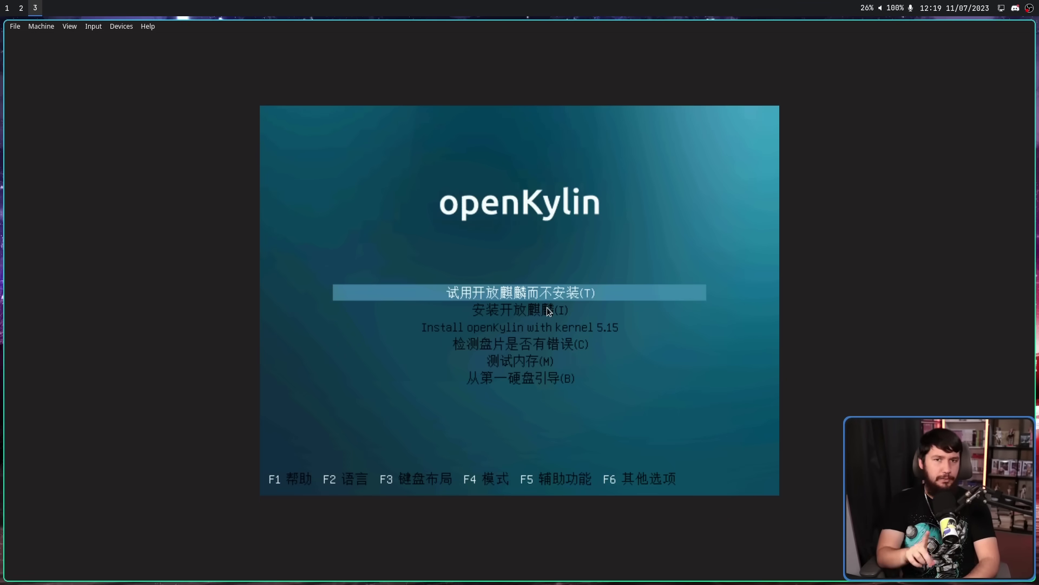
key(Down)
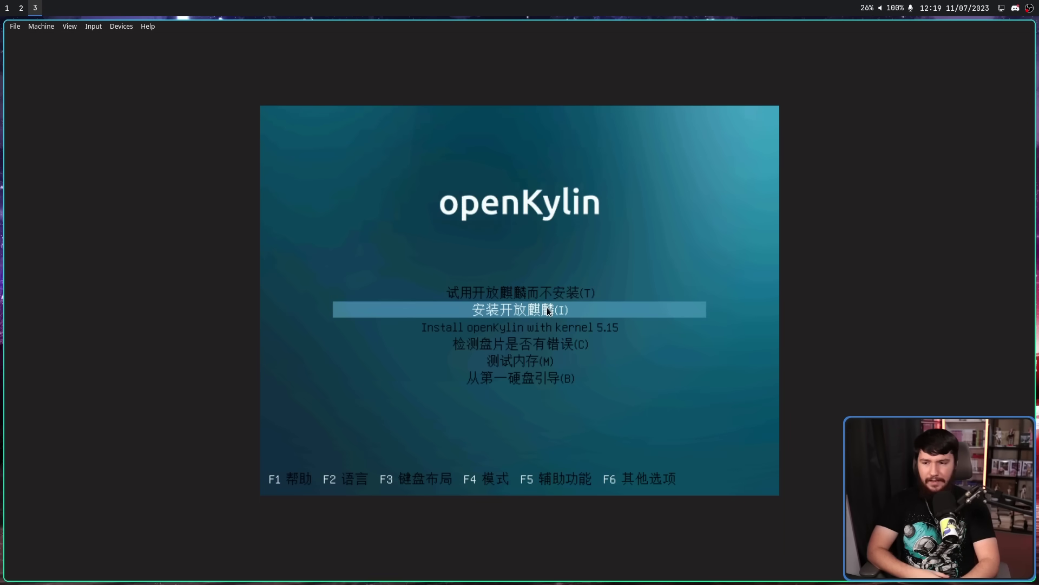
key(Return)
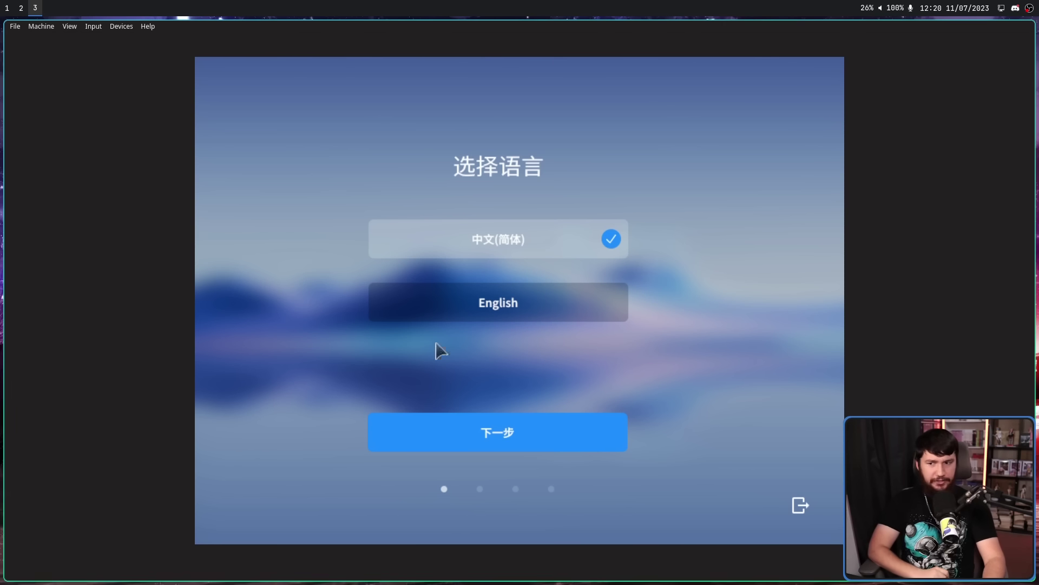
Switch the installer to English and start picking timezones on the map, from Maldives to Kolkata
click(522, 294)
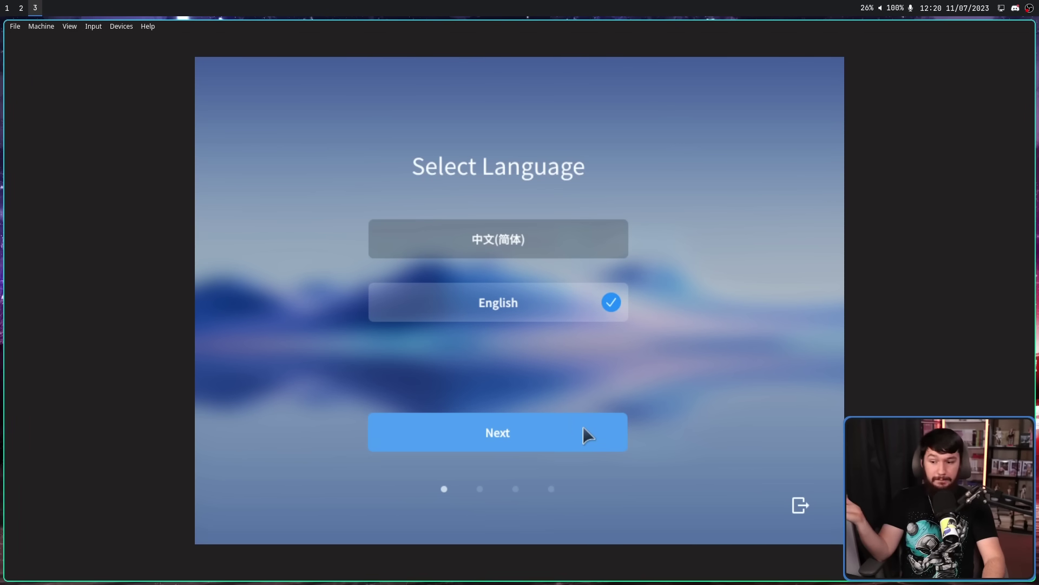
click(583, 426)
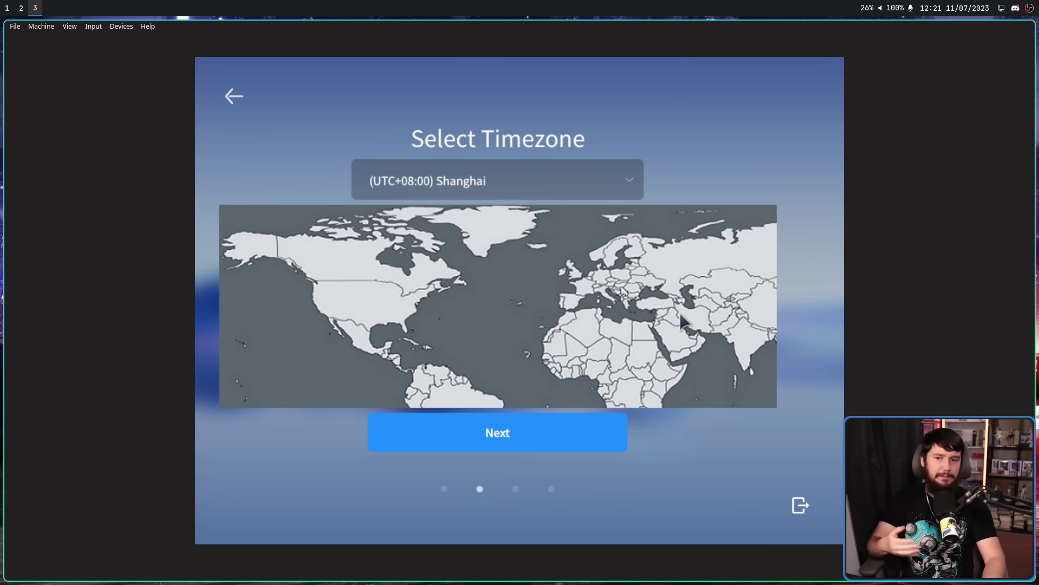
click(740, 385)
click(657, 383)
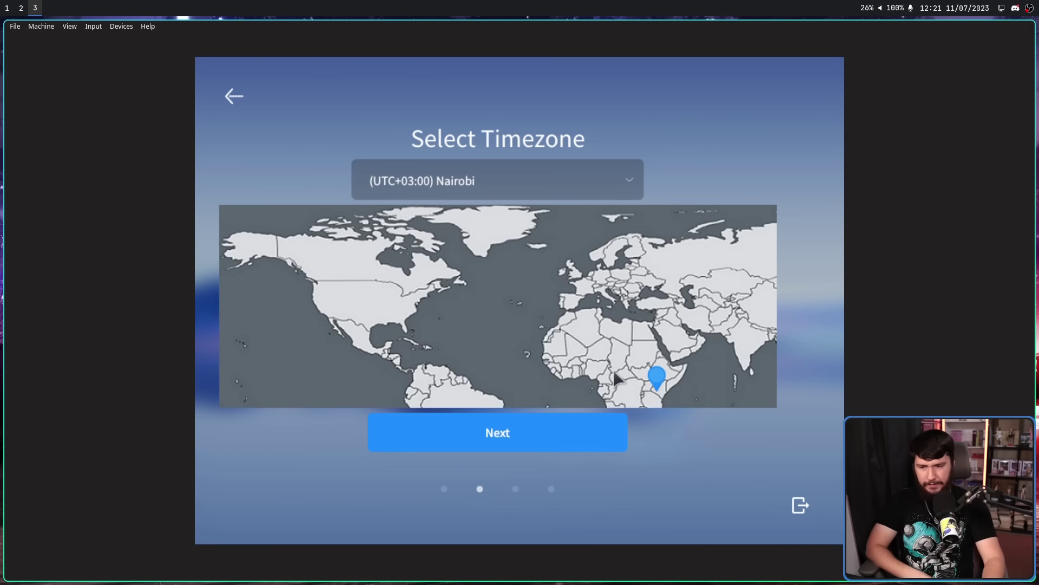
click(748, 374)
click(545, 363)
click(697, 398)
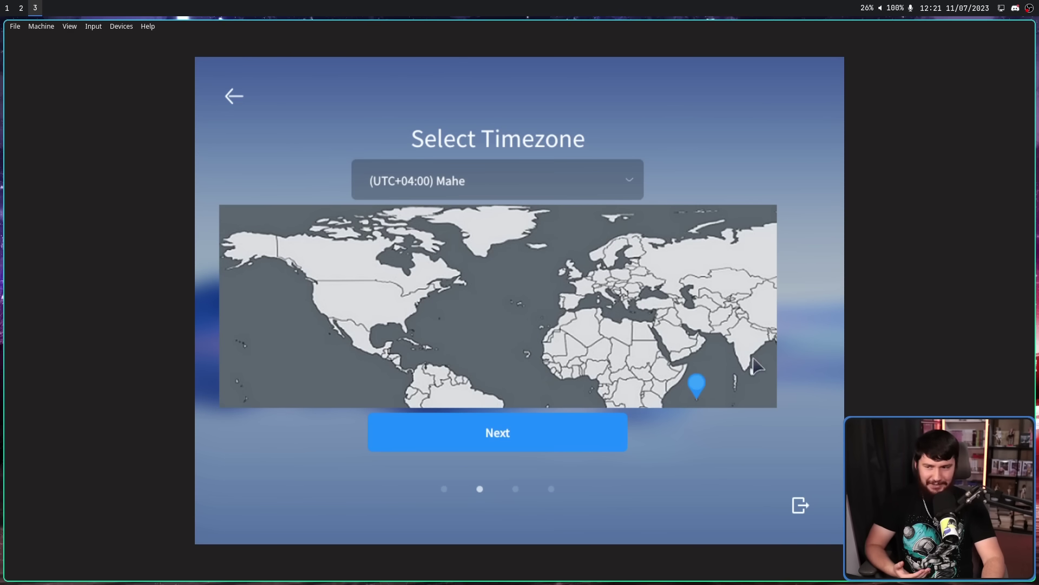
click(765, 333)
Narrow the map selection down to the (UTC+07:00) Novokuznetsk timezone
click(765, 291)
click(759, 259)
click(740, 251)
click(702, 295)
click(762, 308)
click(766, 287)
click(280, 248)
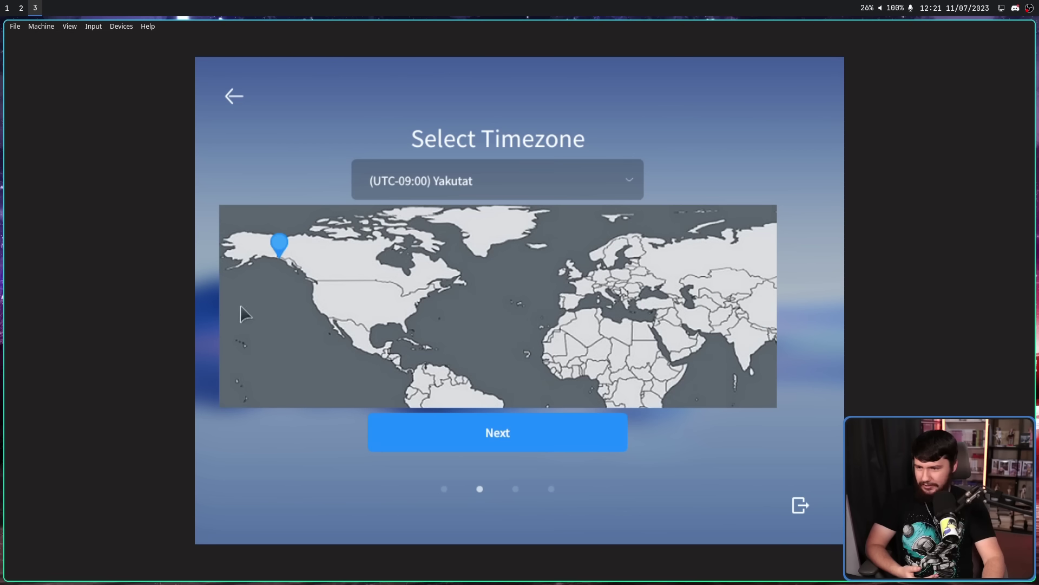
click(739, 254)
click(766, 287)
click(771, 318)
click(764, 270)
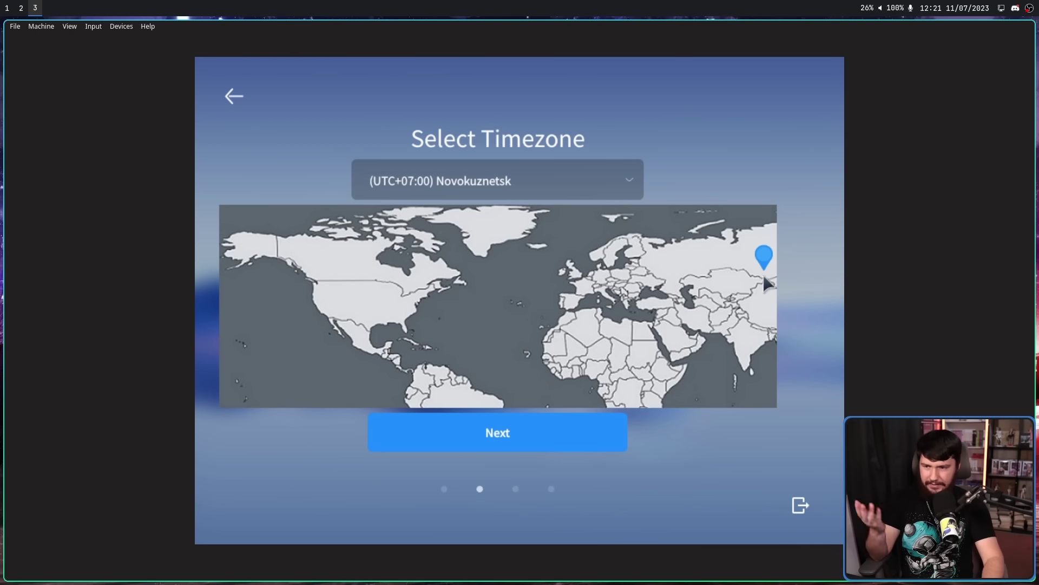
Fill in the account username and enter the same password in both password fields
click(553, 421)
click(488, 210)
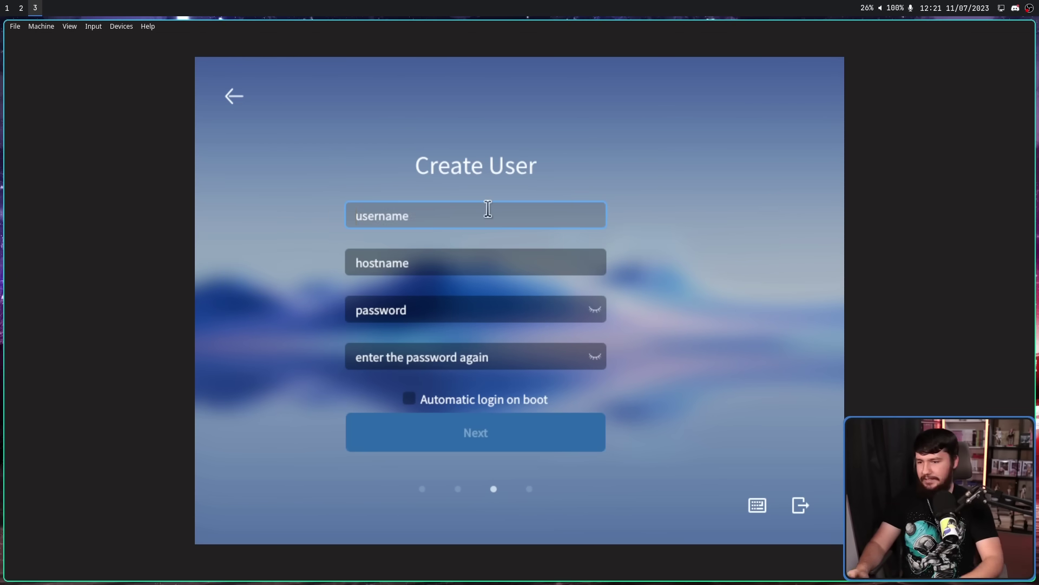
text(brodie)
click(452, 300)
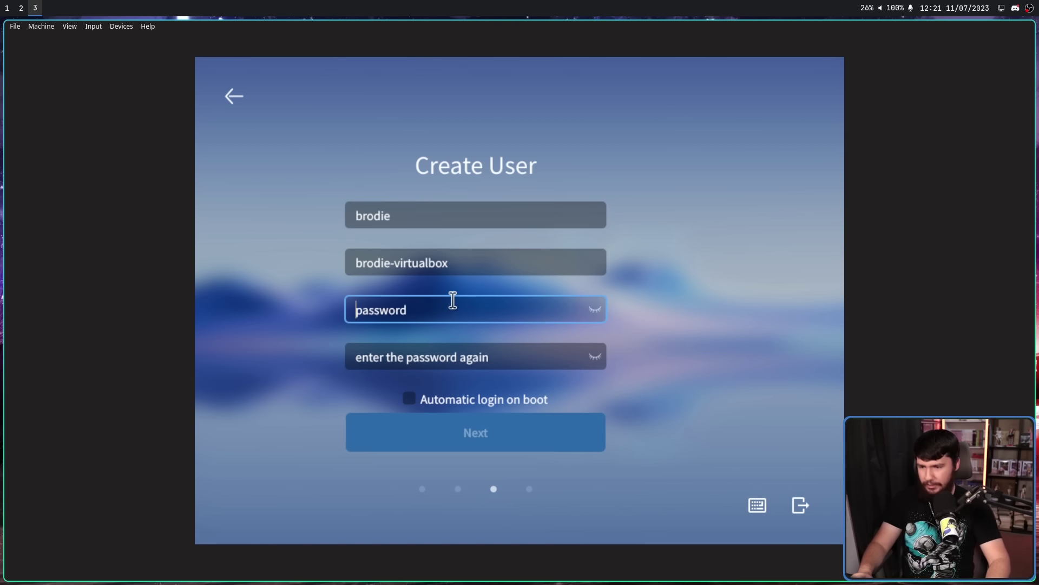
text(password)
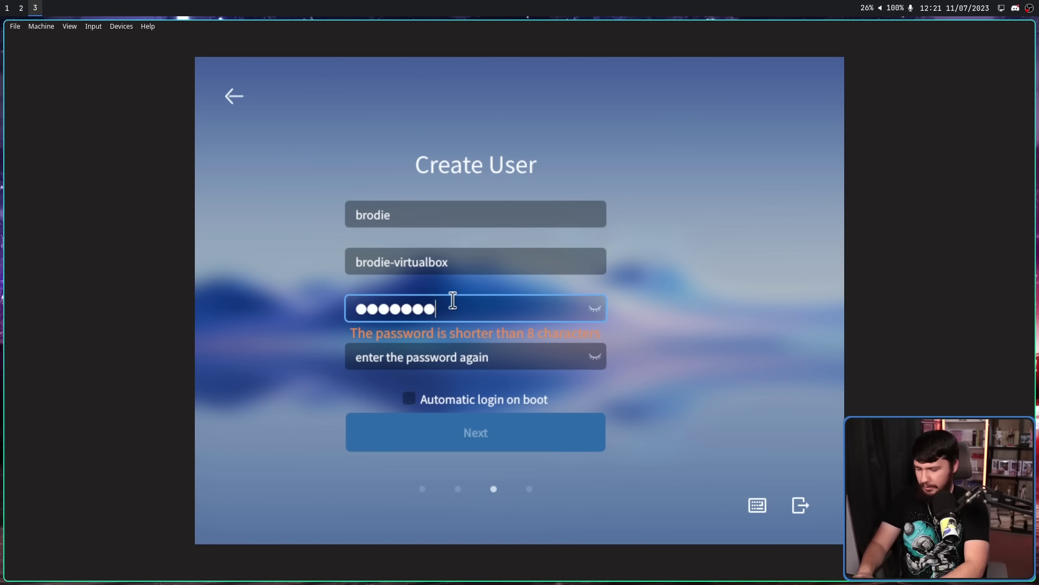
click(480, 350)
text(password)
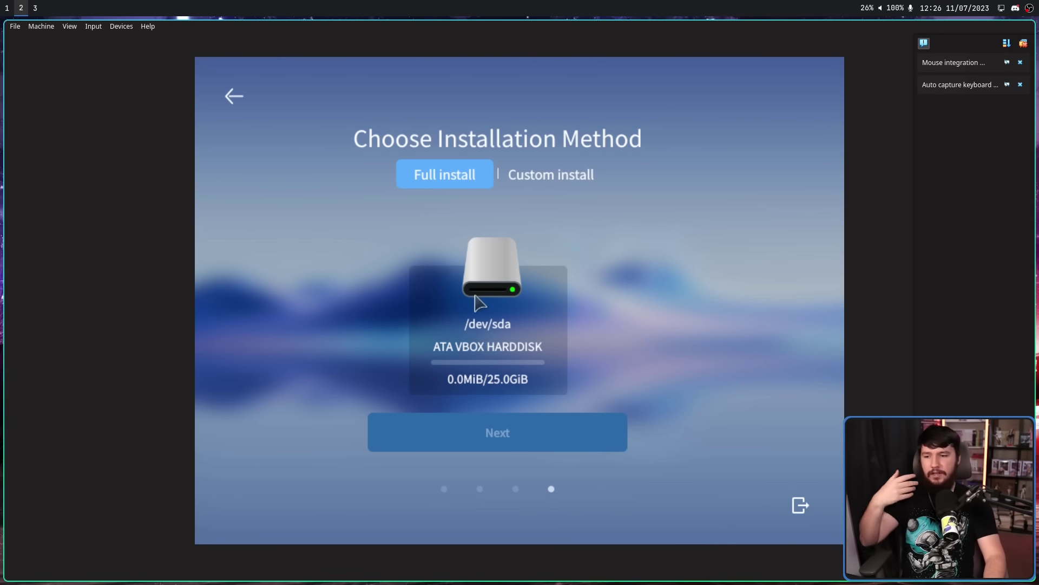
Choose Full install on /dev/sda, agree to format the whole disk, and start installation
click(562, 175)
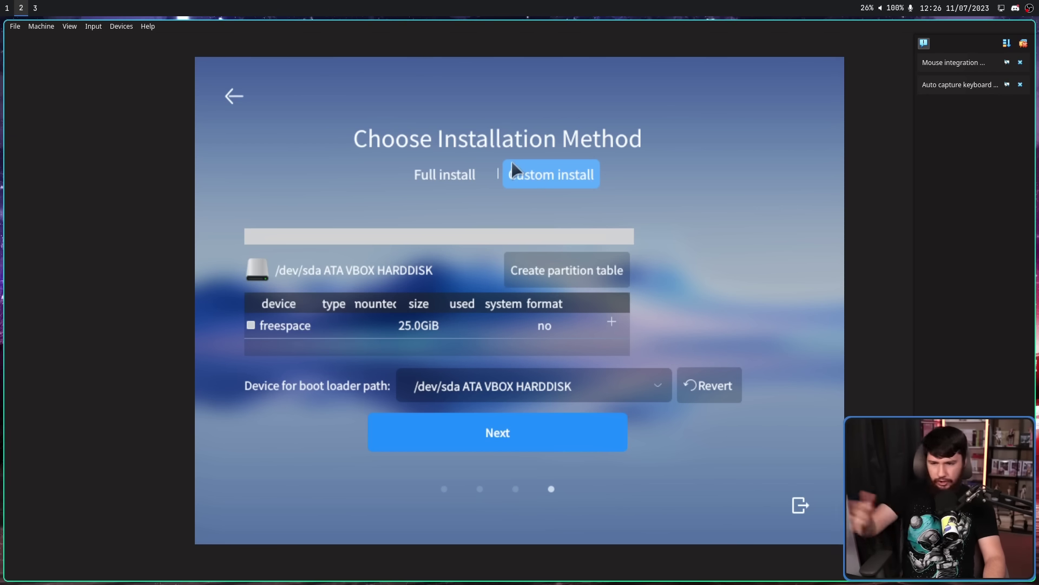
click(462, 172)
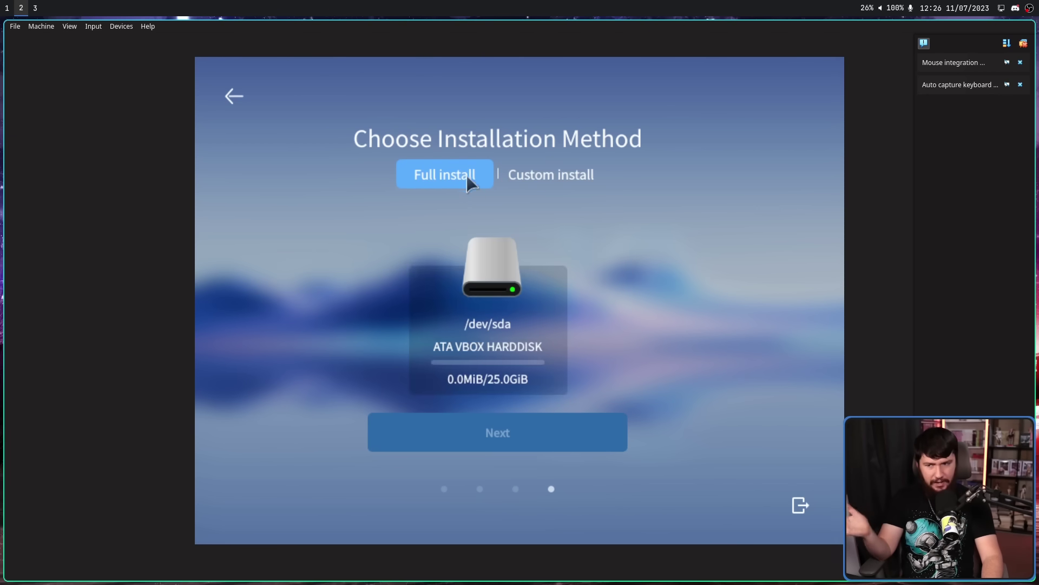
click(547, 340)
click(567, 436)
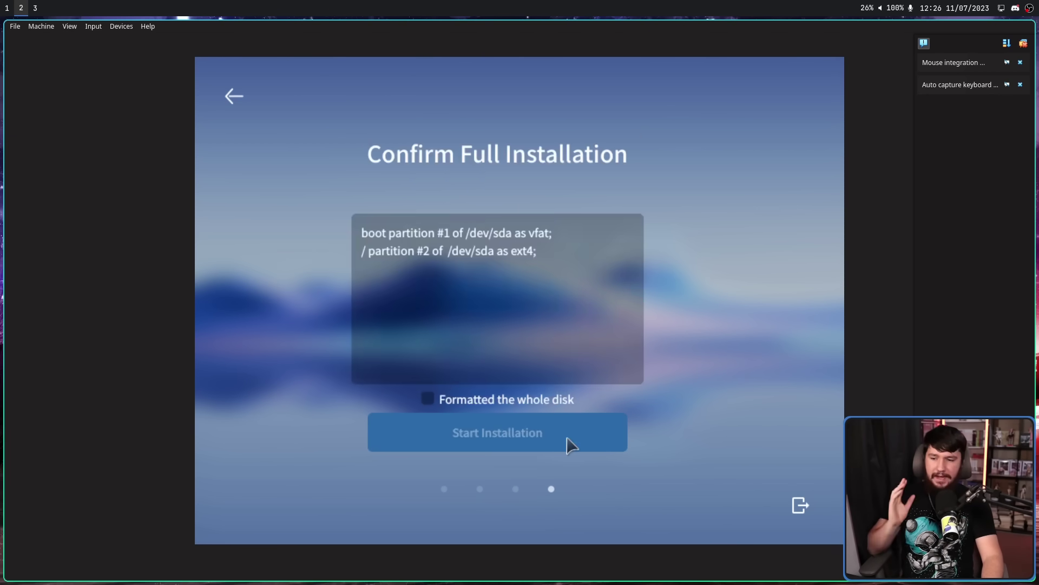
click(476, 401)
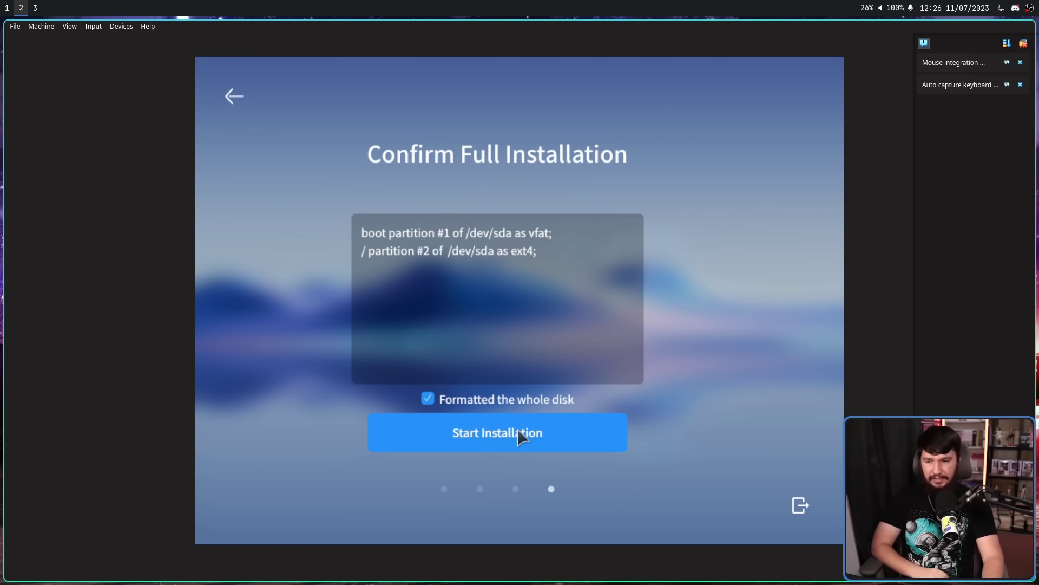
click(612, 433)
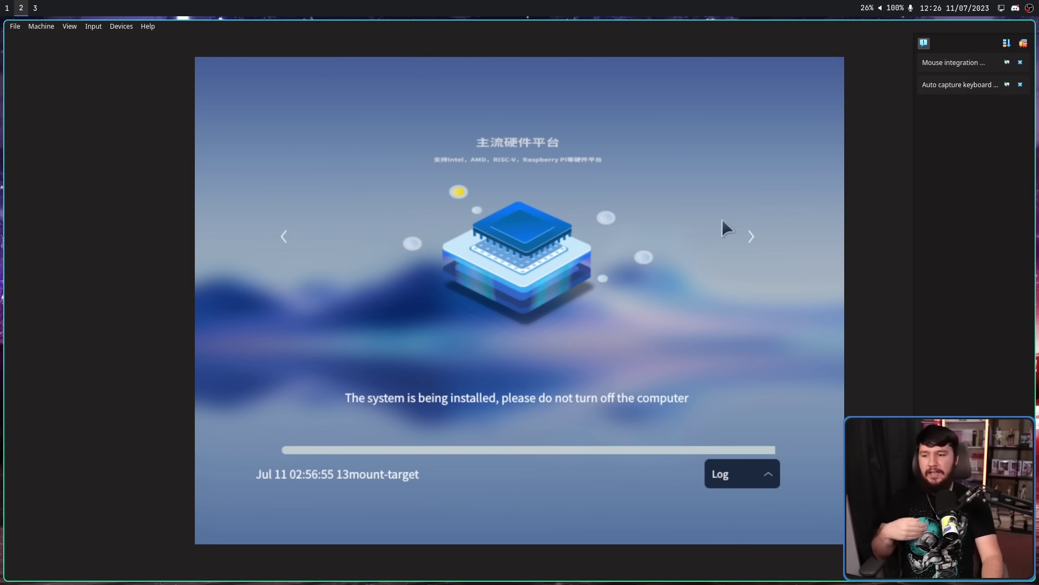
Browse the installer's feature slides, through UKUI to the voice assistant, while it installs
click(752, 229)
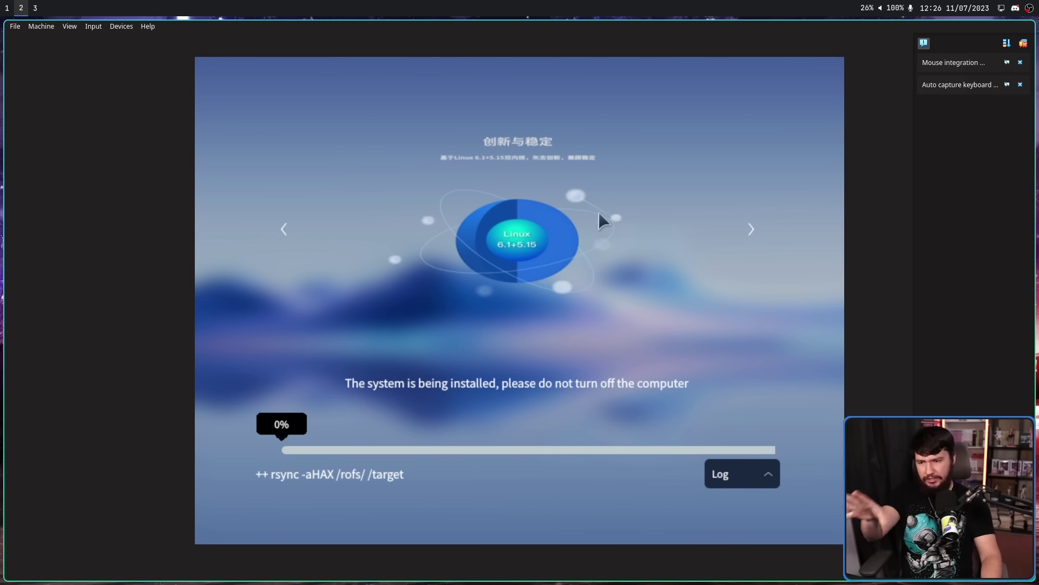
click(750, 228)
click(751, 228)
click(286, 214)
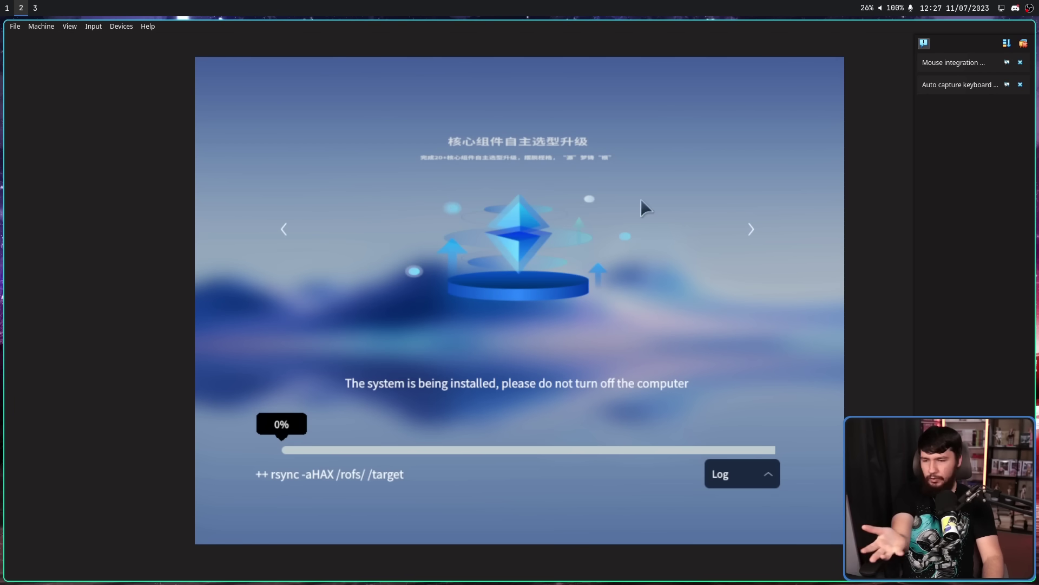
click(752, 229)
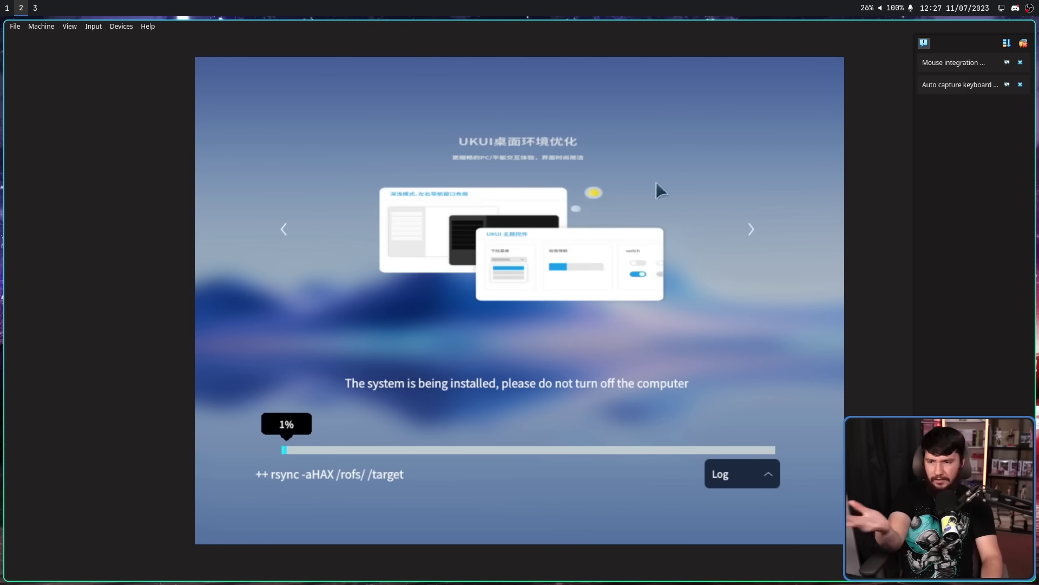
click(748, 232)
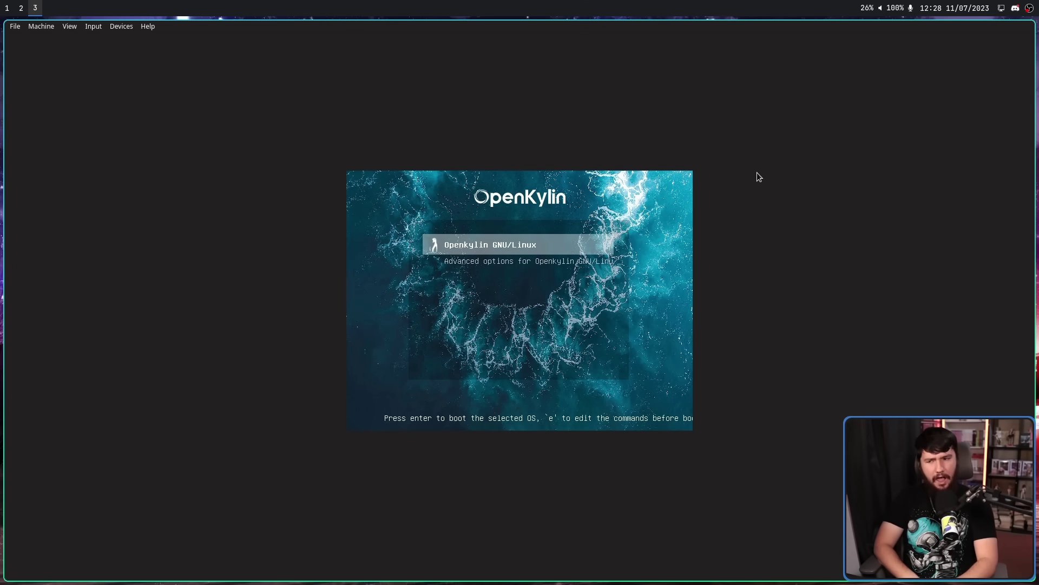
Review the GRUB entries and boot the default Openkylin GNU/Linux entry
key(Down)
key(Up)
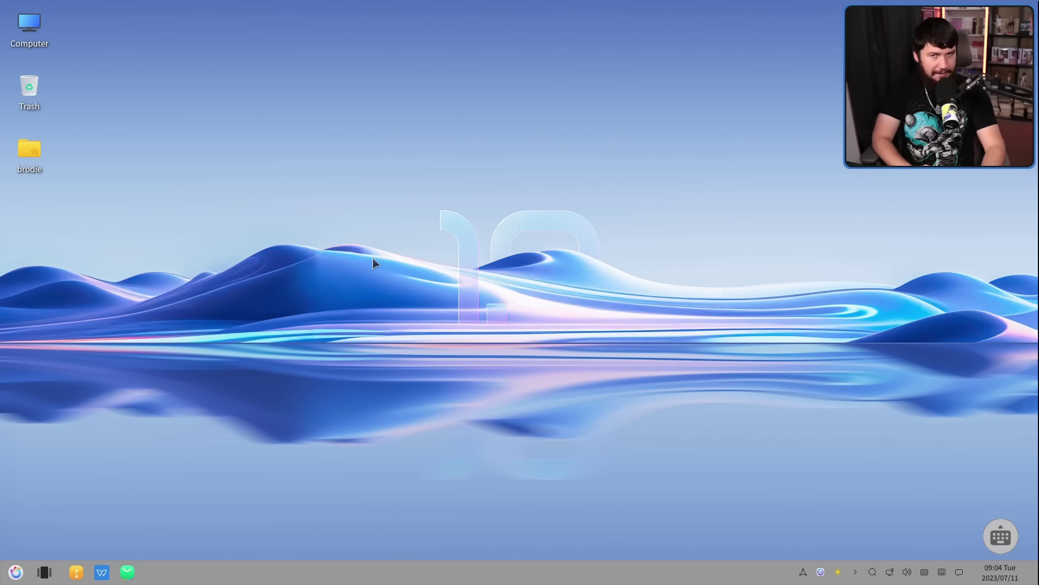
Launch MATE Terminal and move its window toward the desktop centre
click(15, 572)
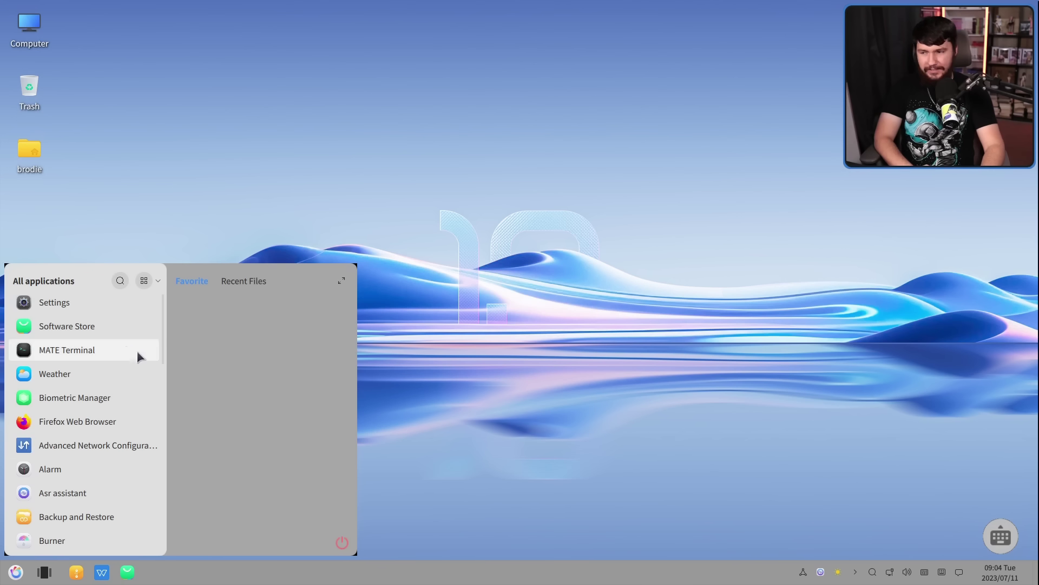
click(104, 349)
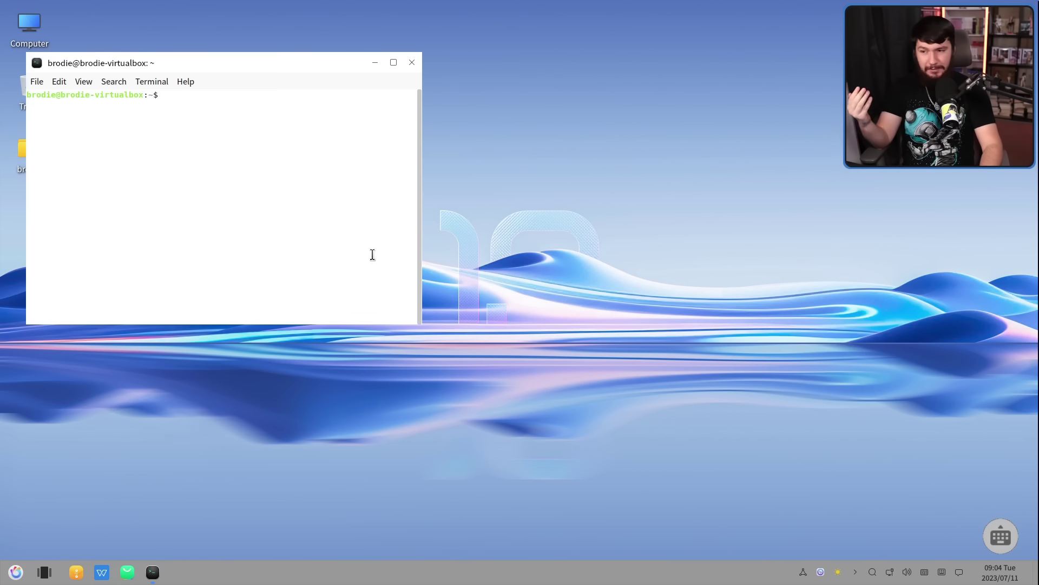
drag(278, 58, 512, 131)
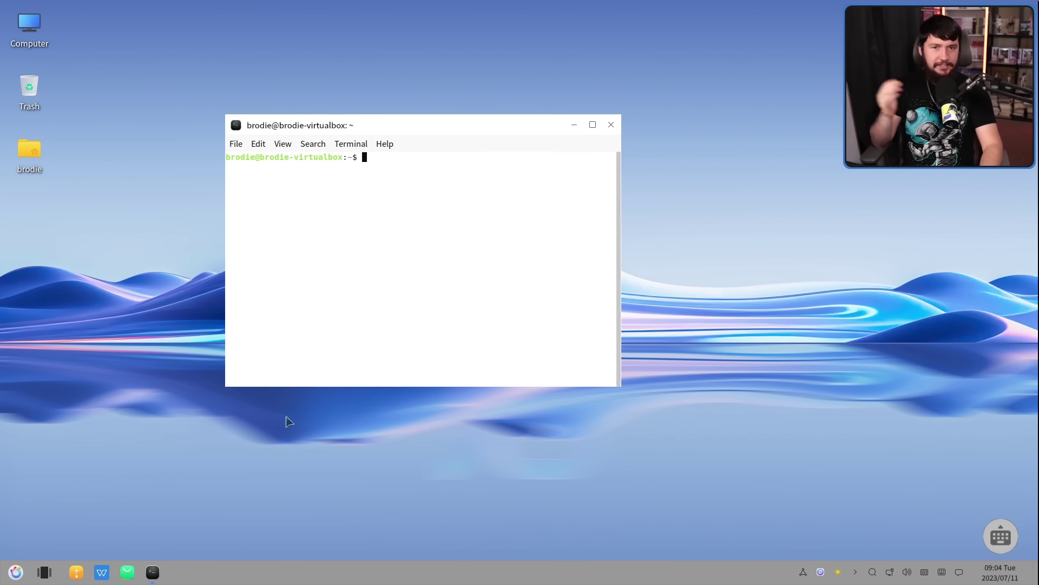
Launch MATE Color Selection from the applications list, then close it
click(19, 570)
scroll(75, 439, down, 6)
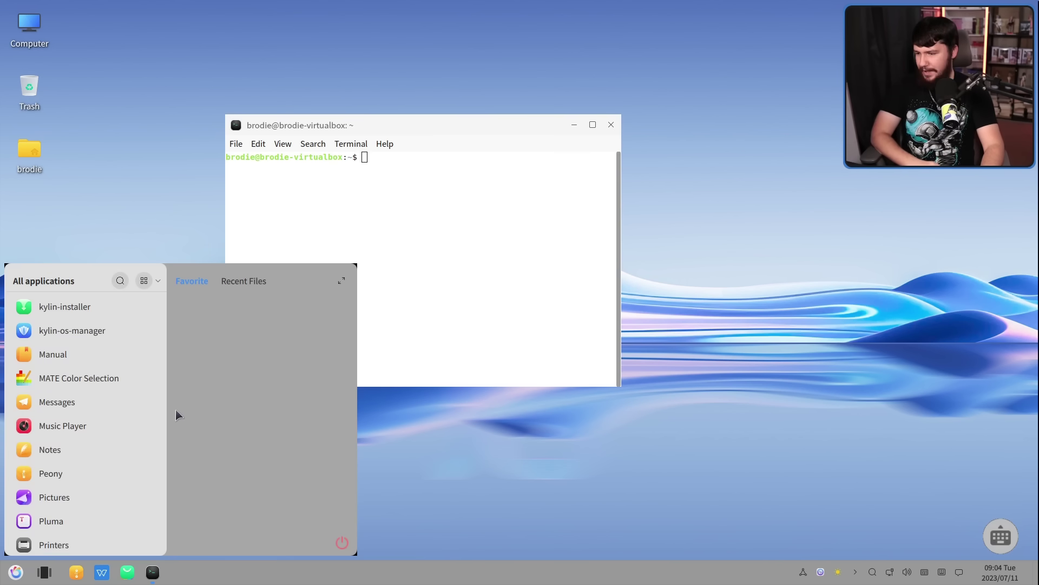
drag(162, 417, 169, 407)
click(113, 429)
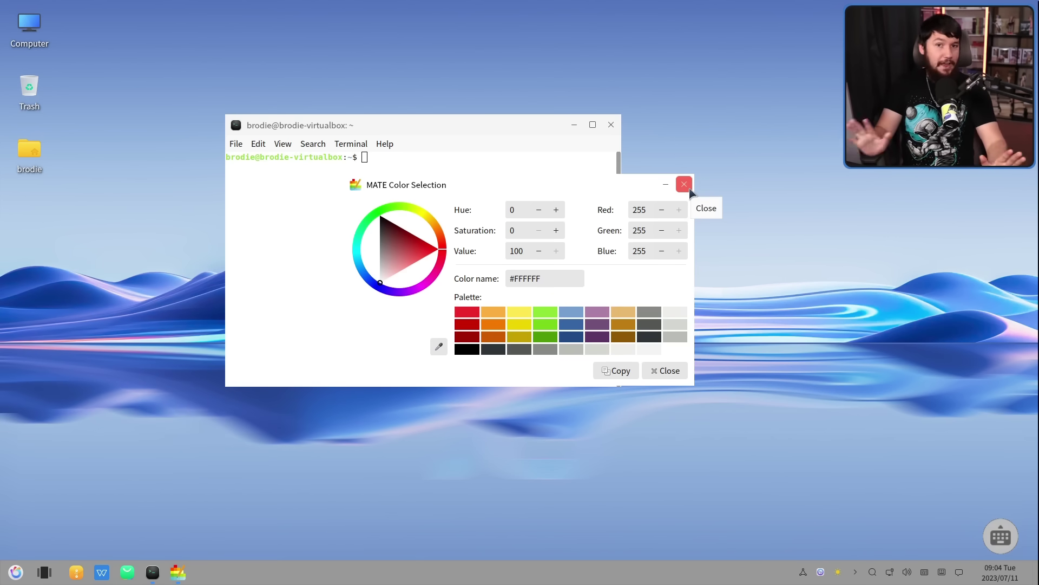
click(689, 188)
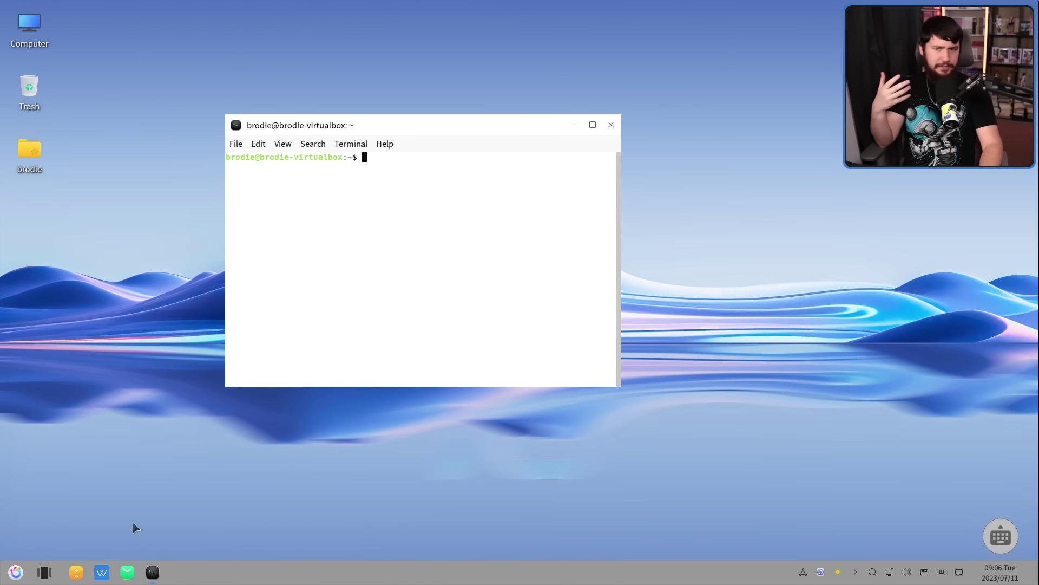
Launch Firefox Web Browser on its 123.sogou.com start page and move its window right
click(14, 578)
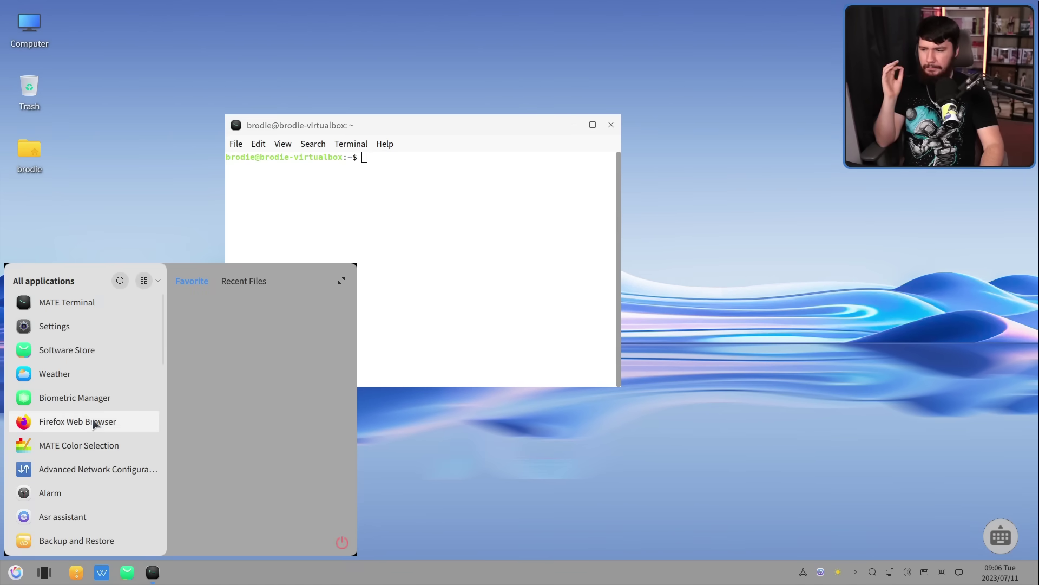
click(93, 421)
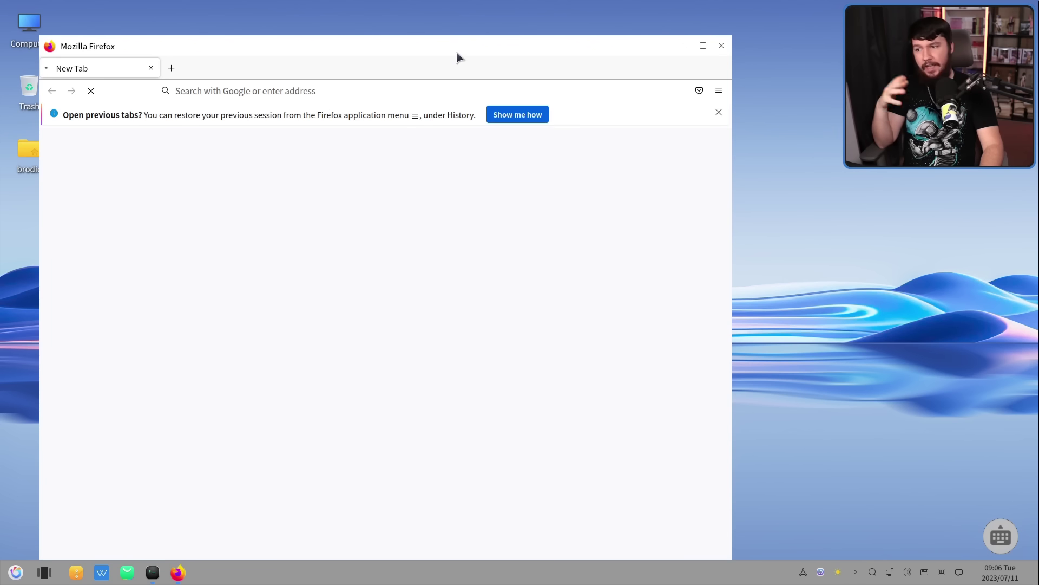
drag(457, 52, 566, 60)
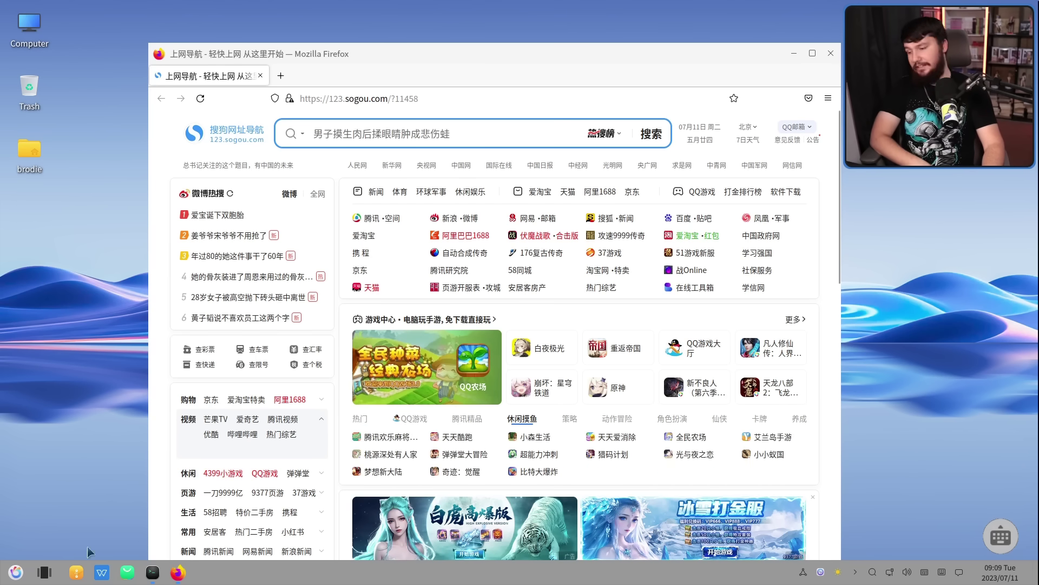
click(23, 573)
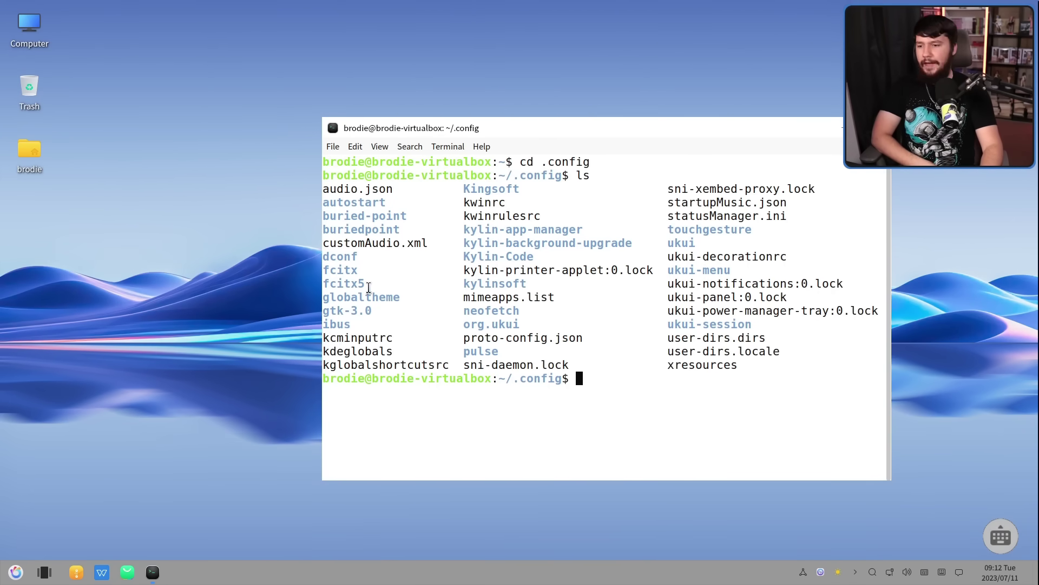
drag(368, 287, 325, 270)
click(411, 287)
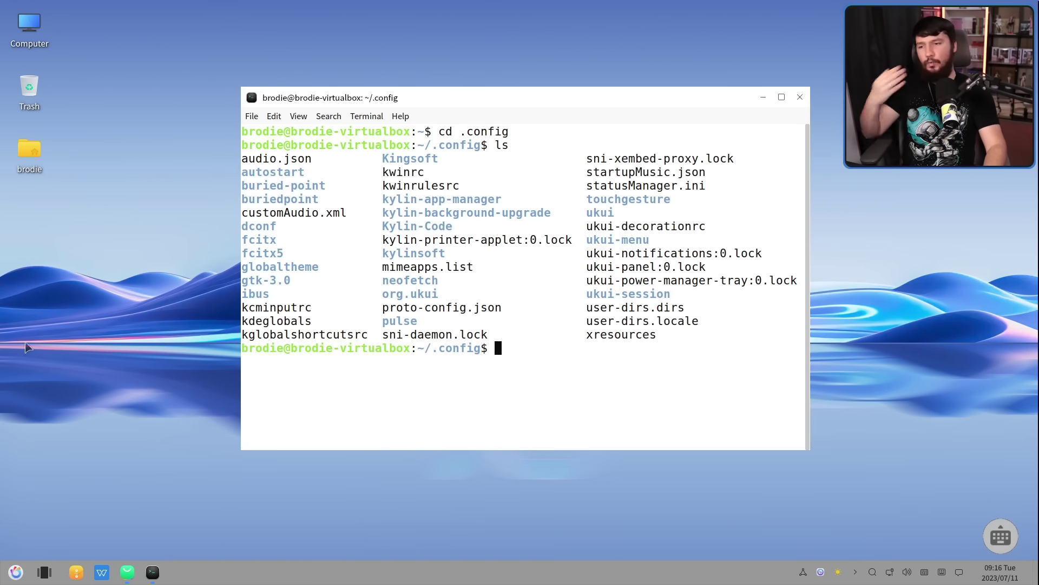
Move the terminal aside and bring the Software Store forward on its home page
drag(628, 96, 735, 268)
drag(487, 93, 504, 61)
click(411, 66)
scroll(841, 146, down, 2)
drag(841, 146, 335, 158)
Browse the Software Store's video category, scrolling past pithos, kino, kdenlive and pitivi
click(356, 135)
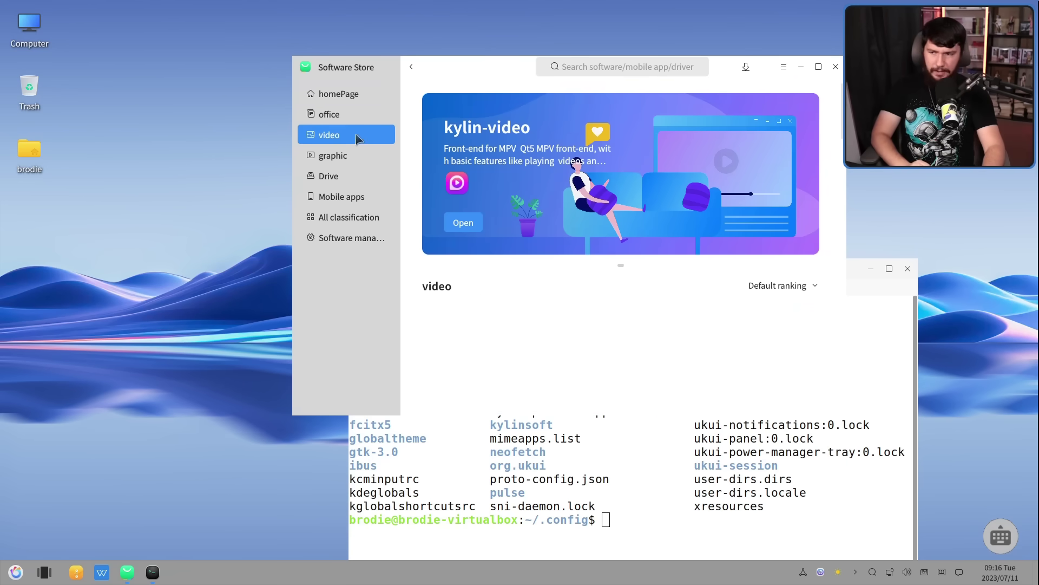
drag(845, 165, 835, 336)
scroll(740, 304, down, 2)
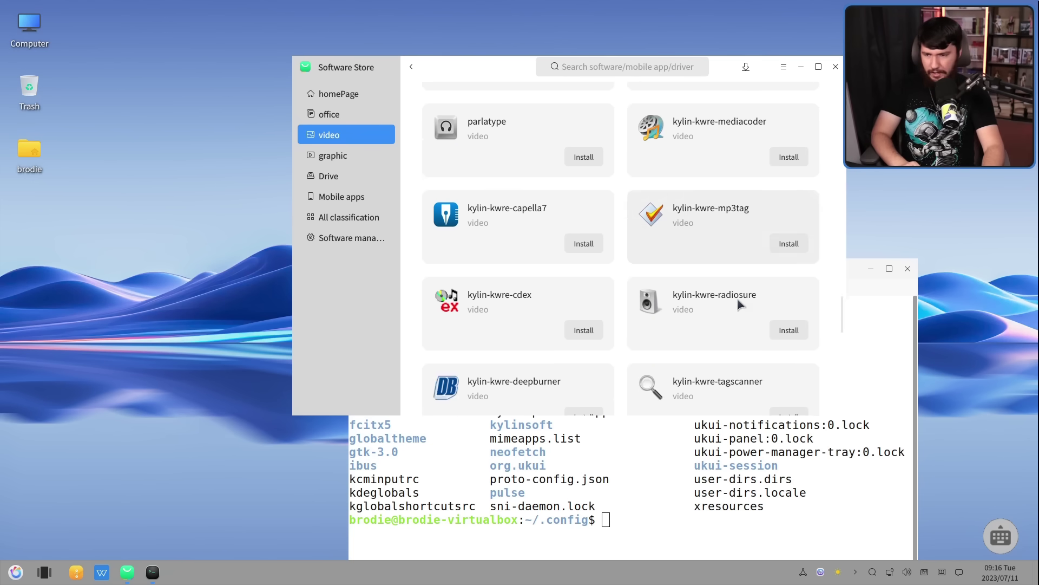
scroll(741, 305, up, 7)
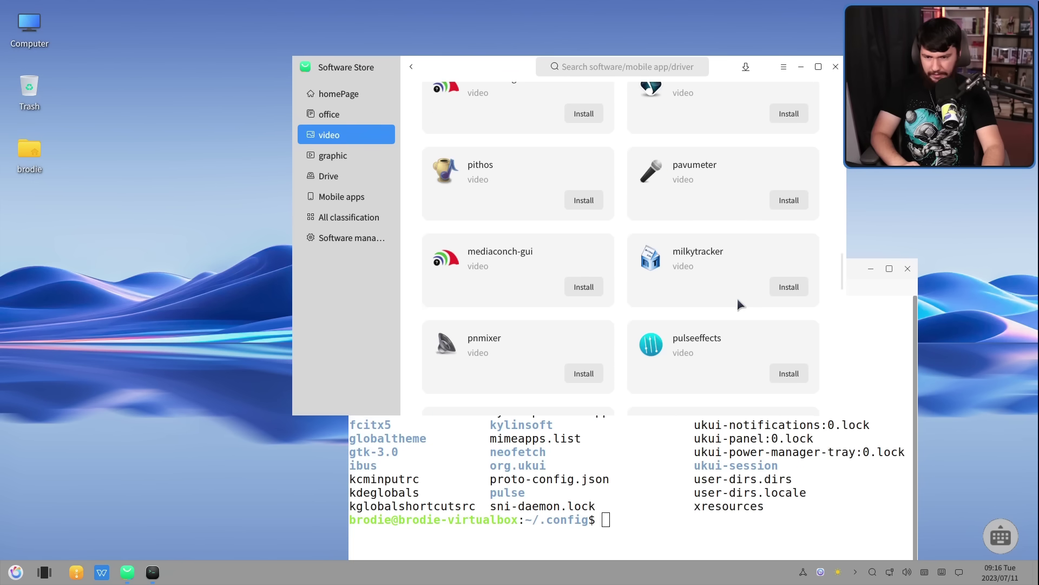
scroll(739, 337, up, 2)
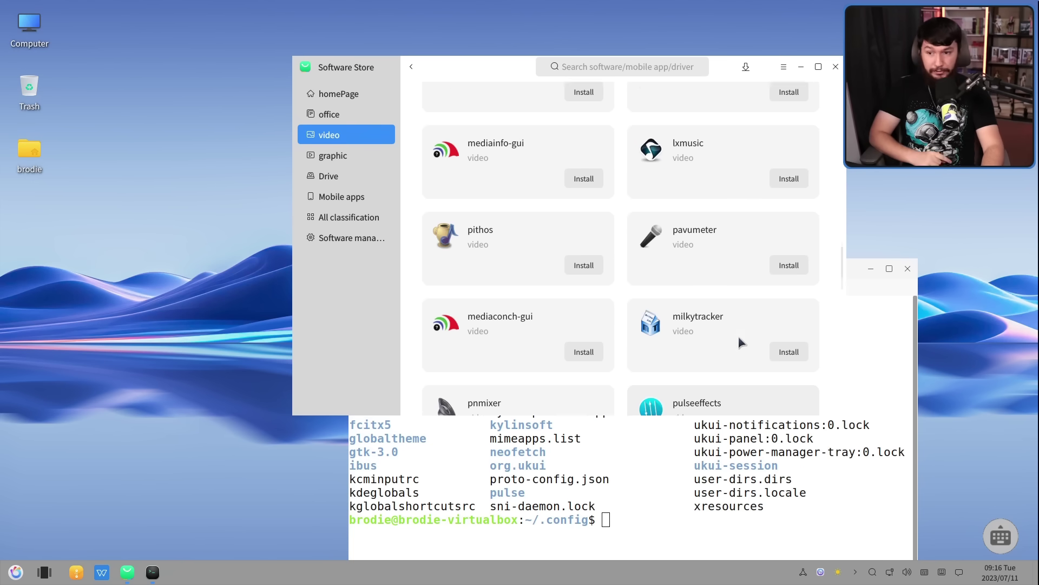
scroll(739, 338, up, 6)
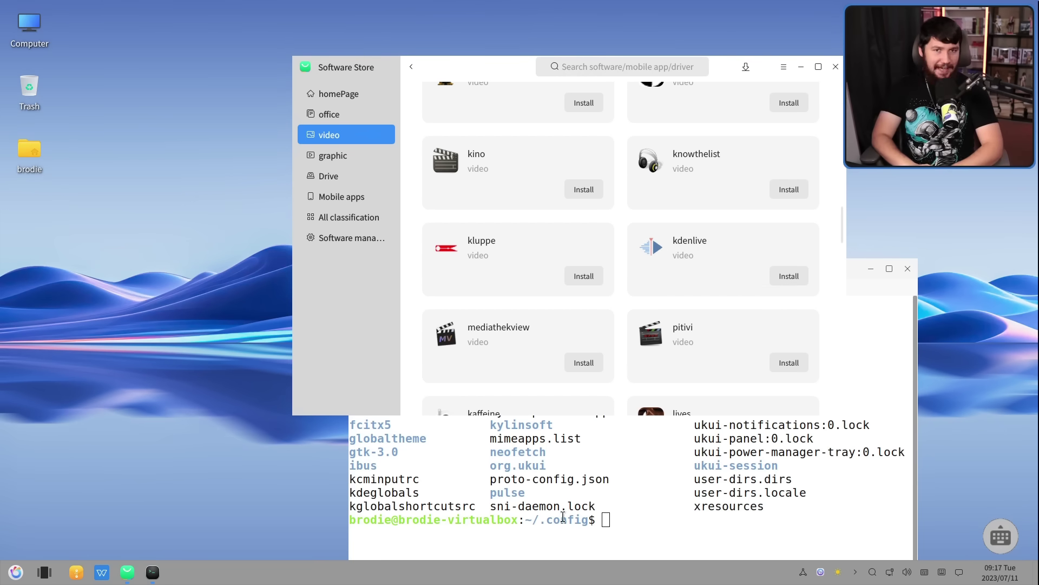
Move the terminal up-left and run 'sudo apt', entering the password to show apt's usage help
click(563, 517)
key(super)
key(super)
drag(667, 272, 543, 104)
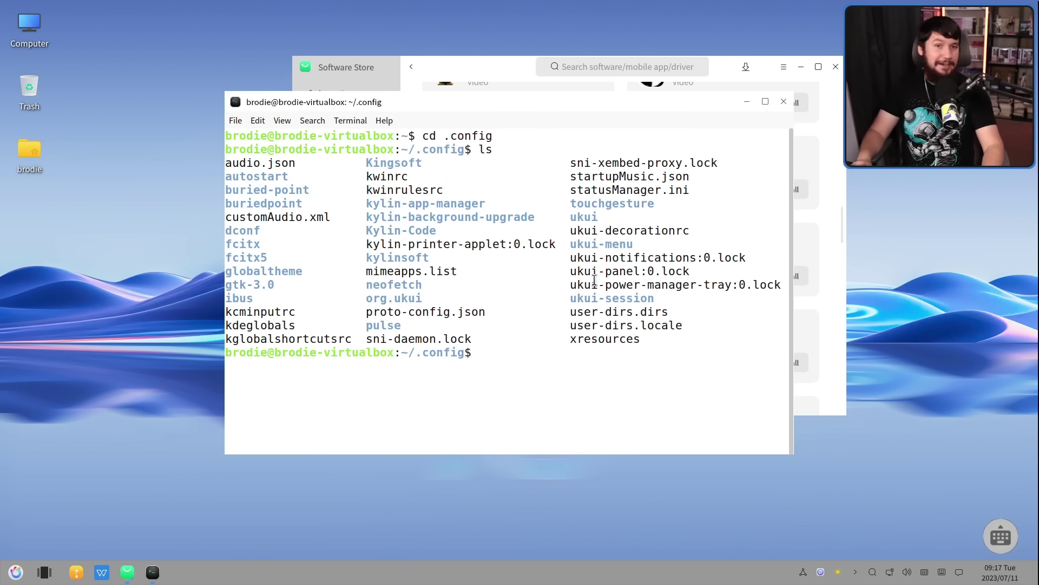
text(sudo apt)
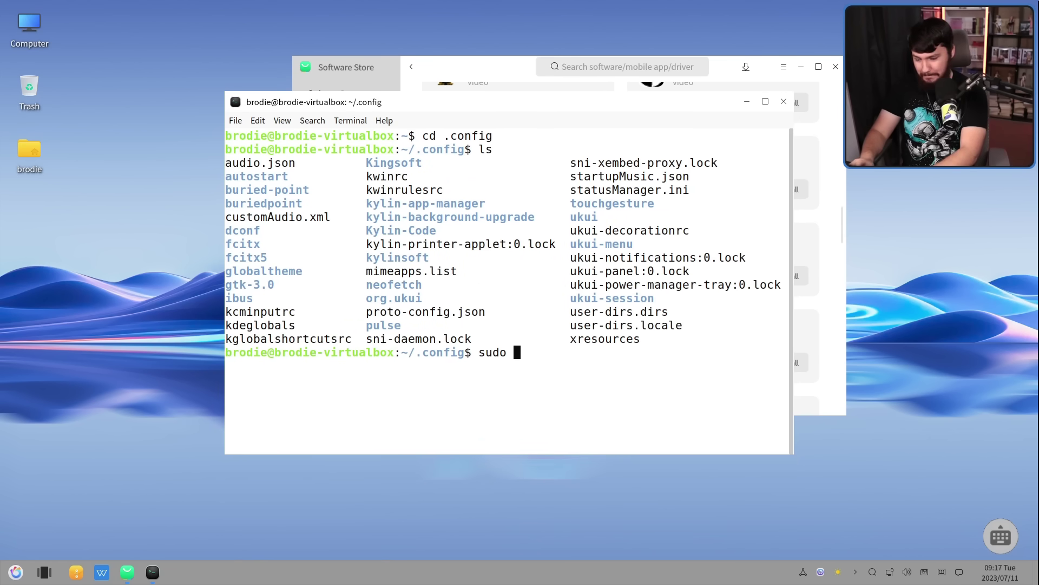
key(Return)
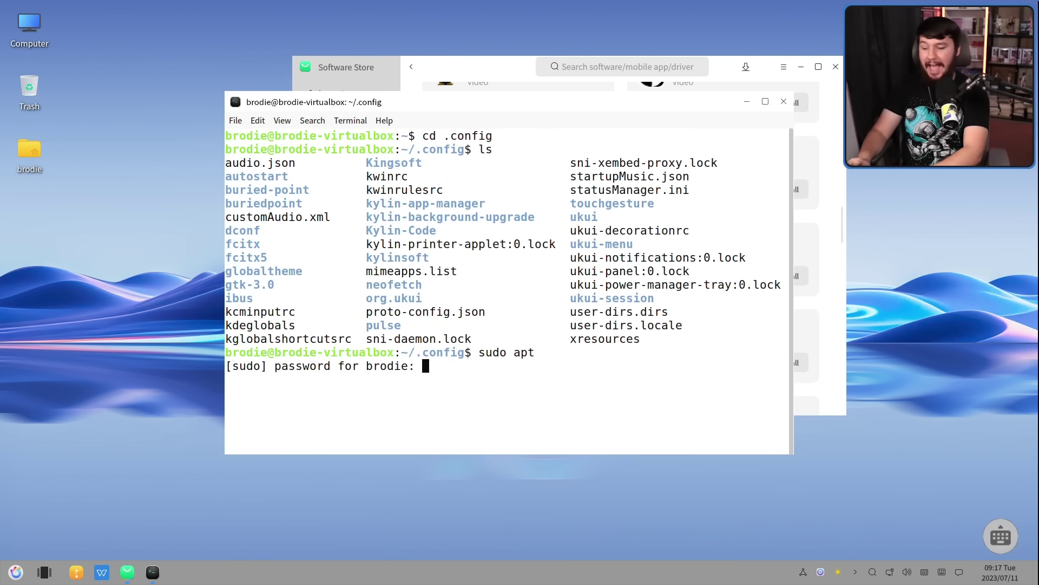
key(Return)
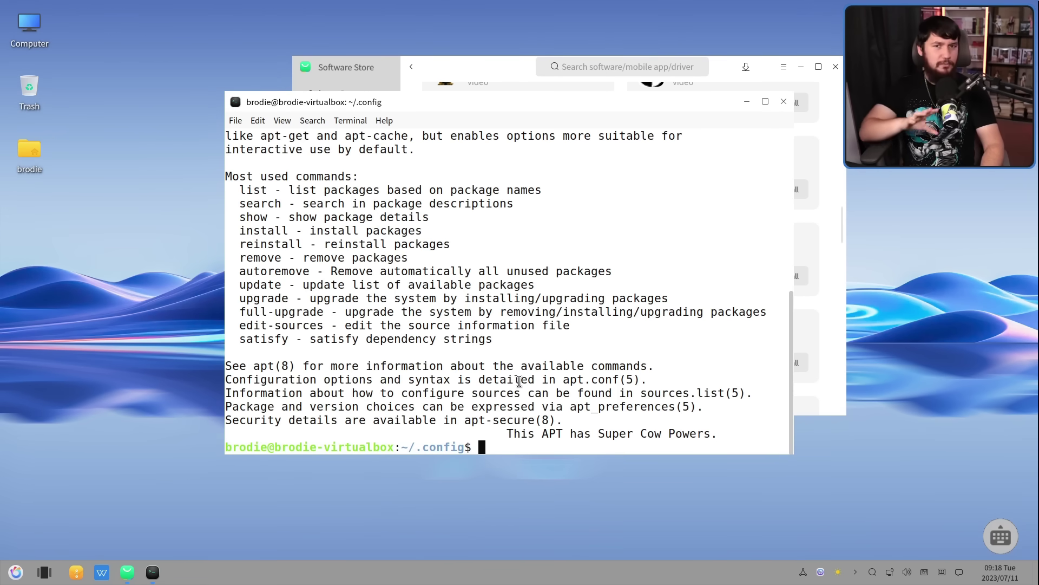
Open the on-screen keyboard and close it again
click(1003, 536)
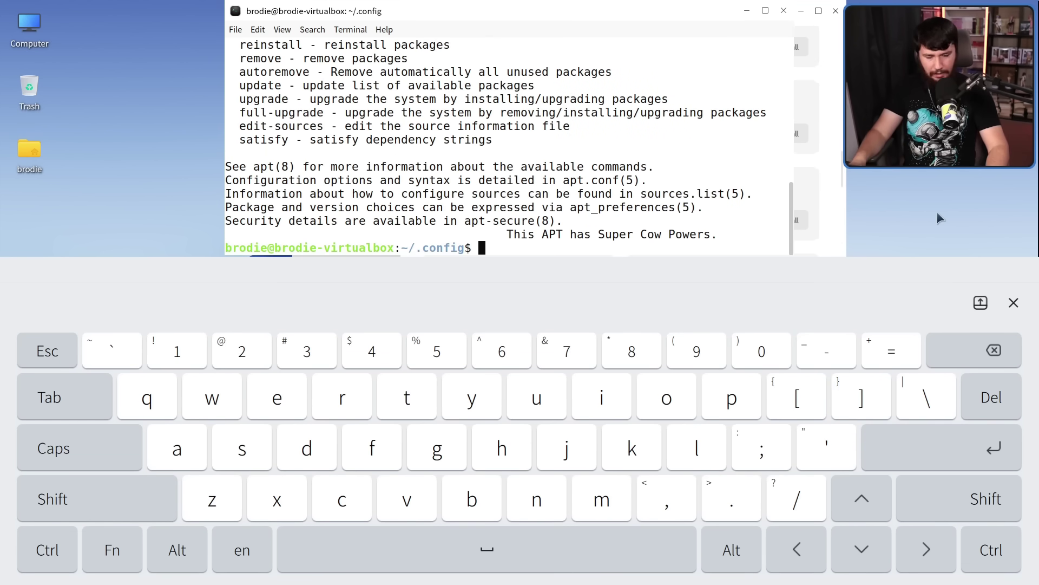
click(1015, 303)
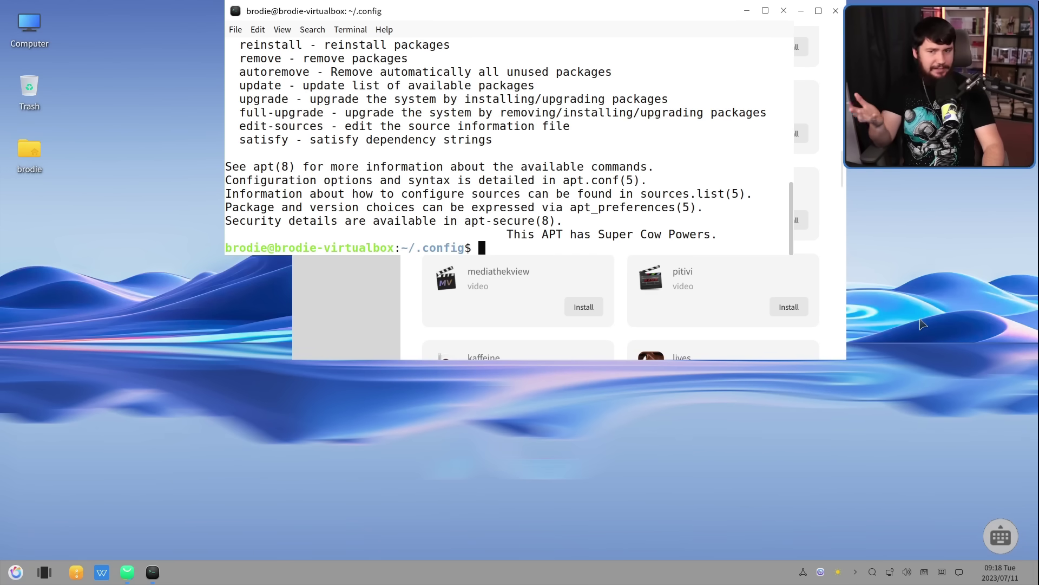
click(939, 307)
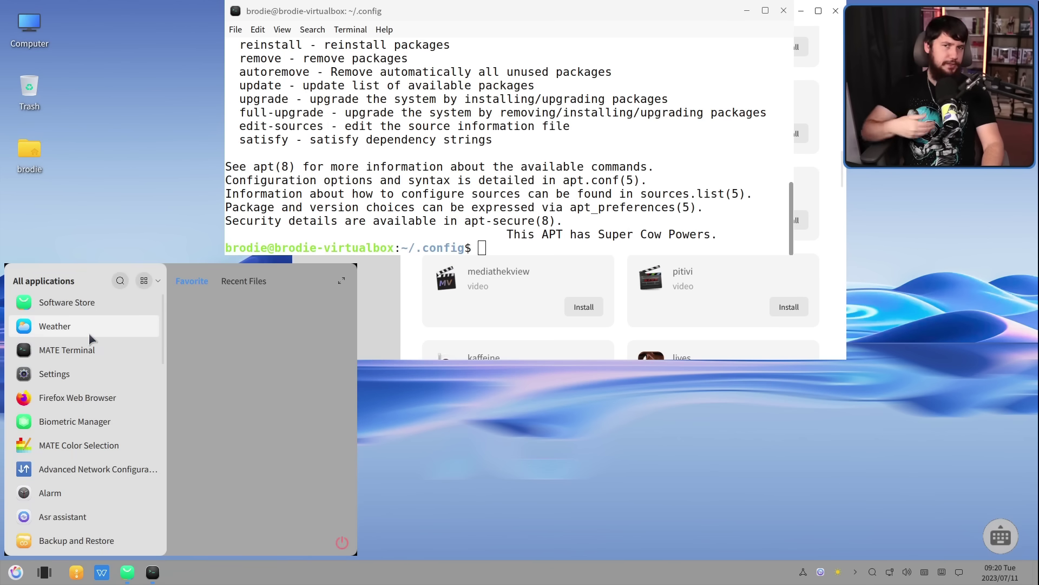
In the Weather app, search for cities 'ade', 'fan' and 'san fr', then close Weather
click(90, 335)
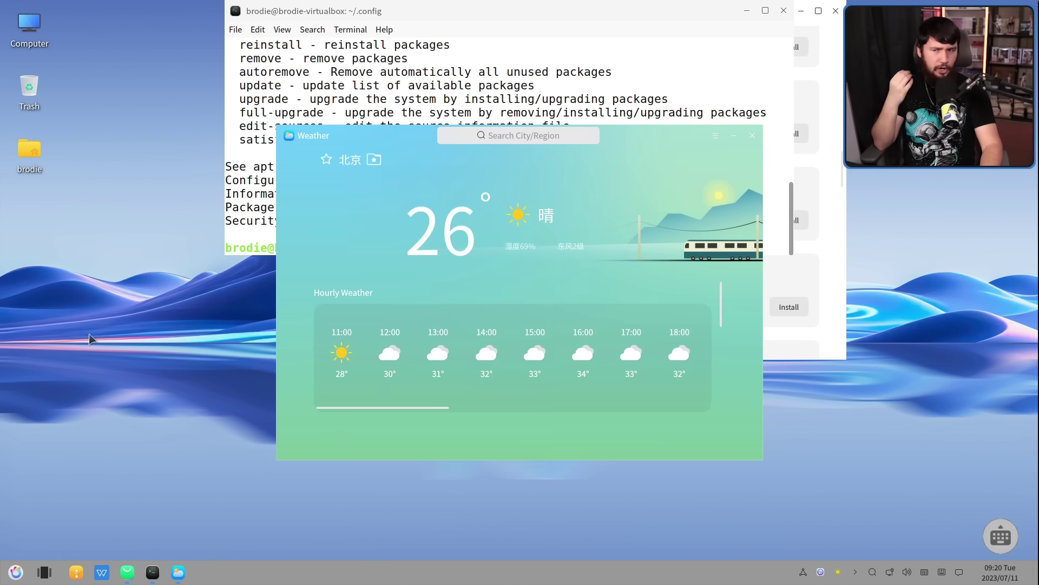
click(528, 137)
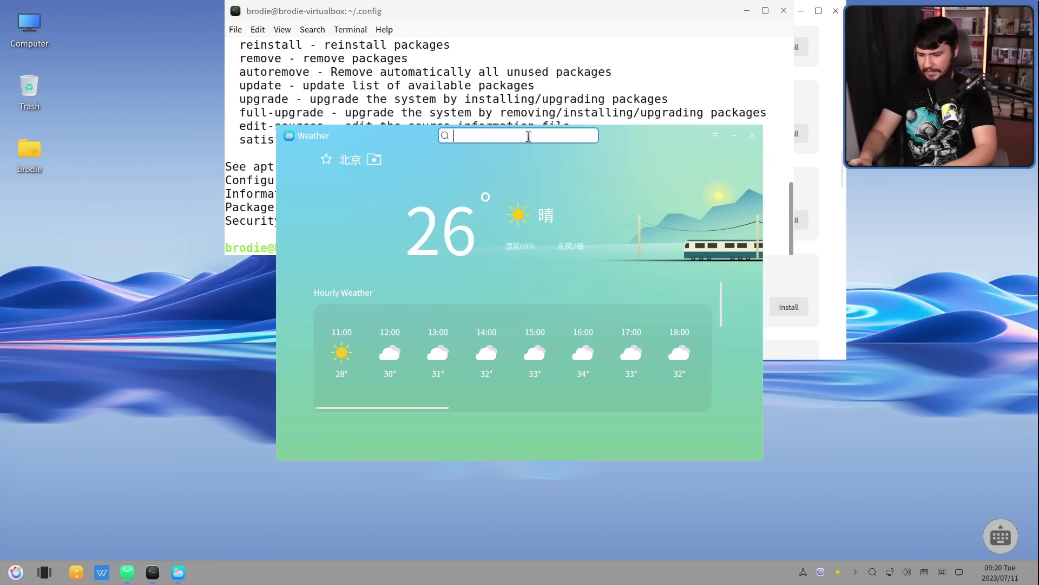
text(ade)
key(BackSpace)
key(BackSpace)
key(BackSpace)
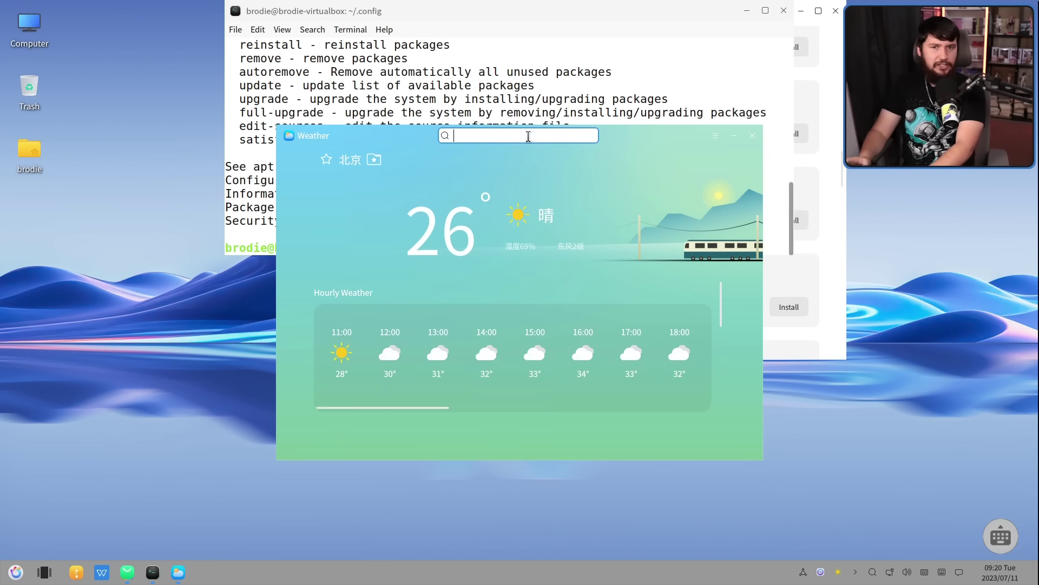
text(san fr)
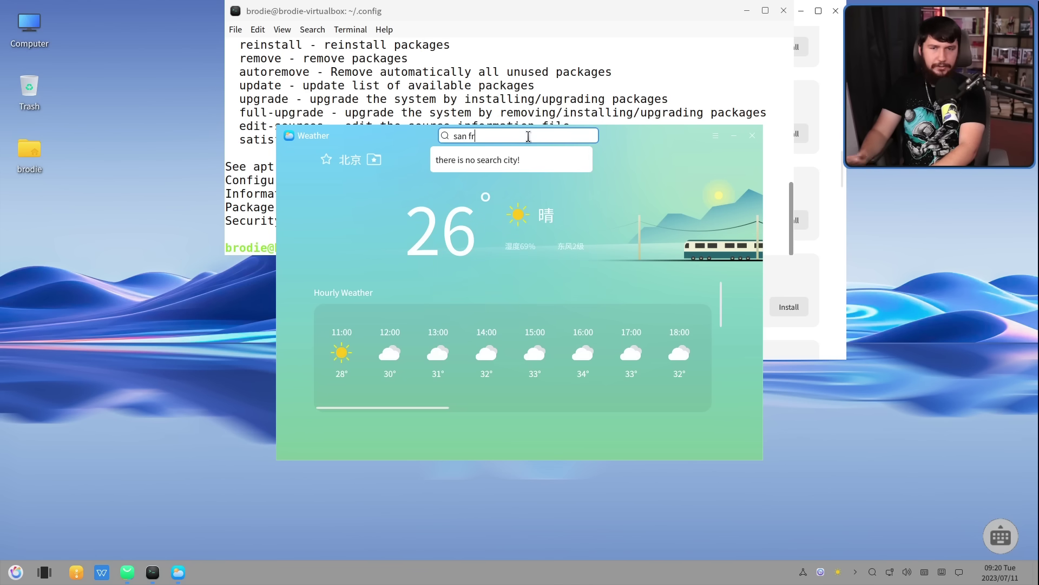
key(alt+F4)
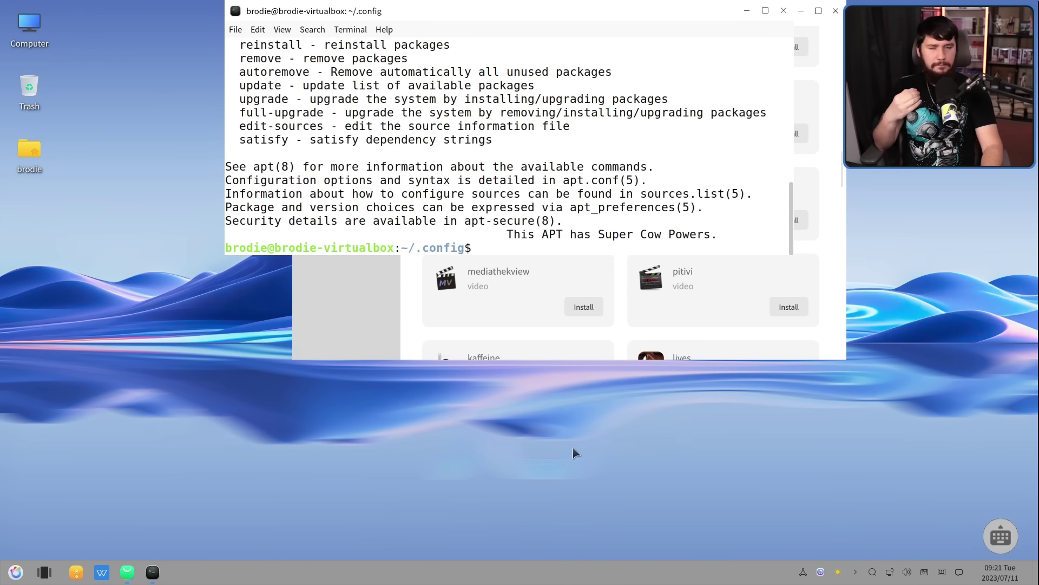
Open VPN Settings from the taskbar VPN icon, showing docker0 connected
click(803, 572)
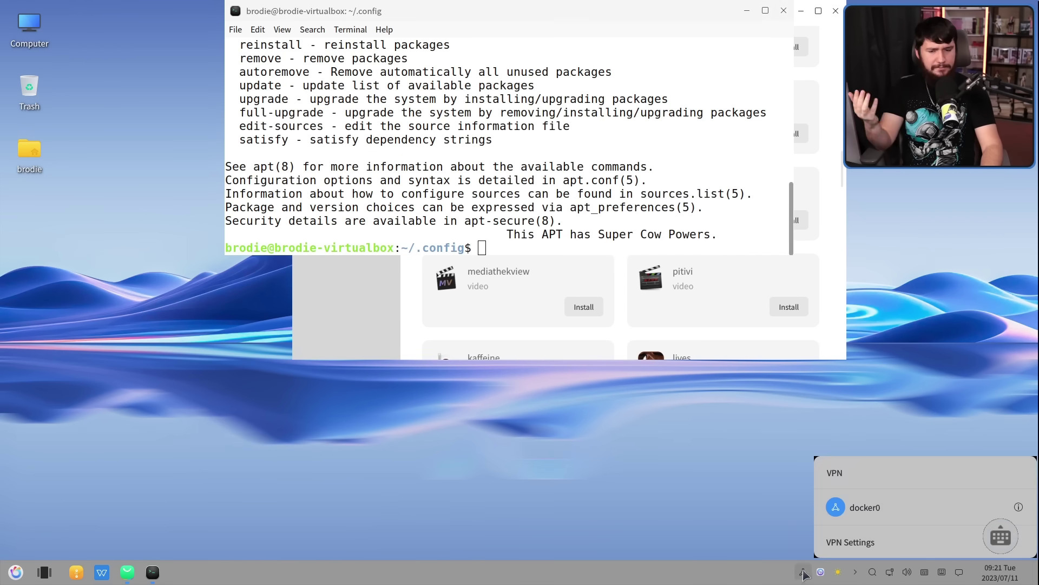
click(869, 538)
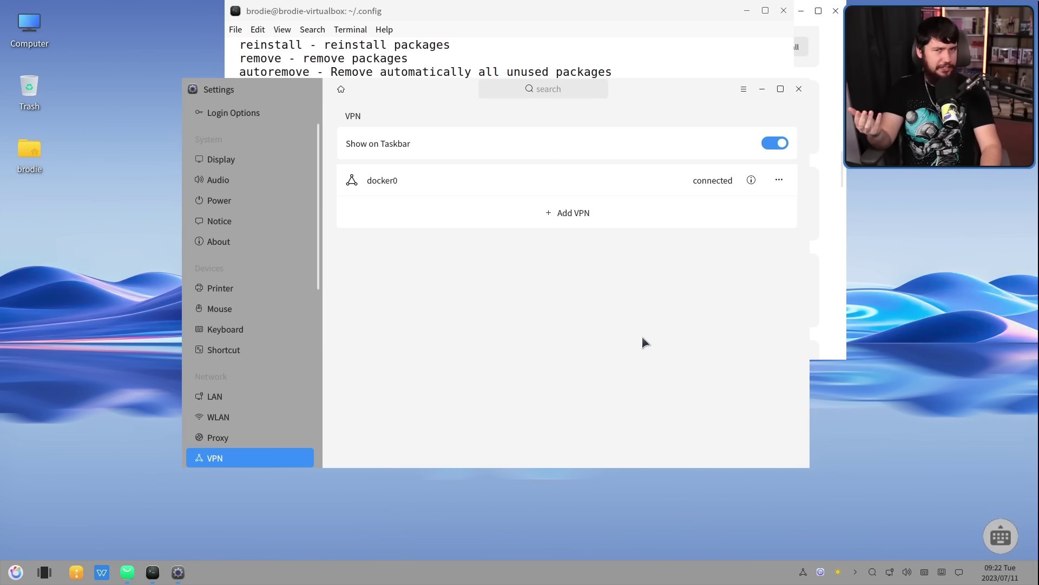
key(super)
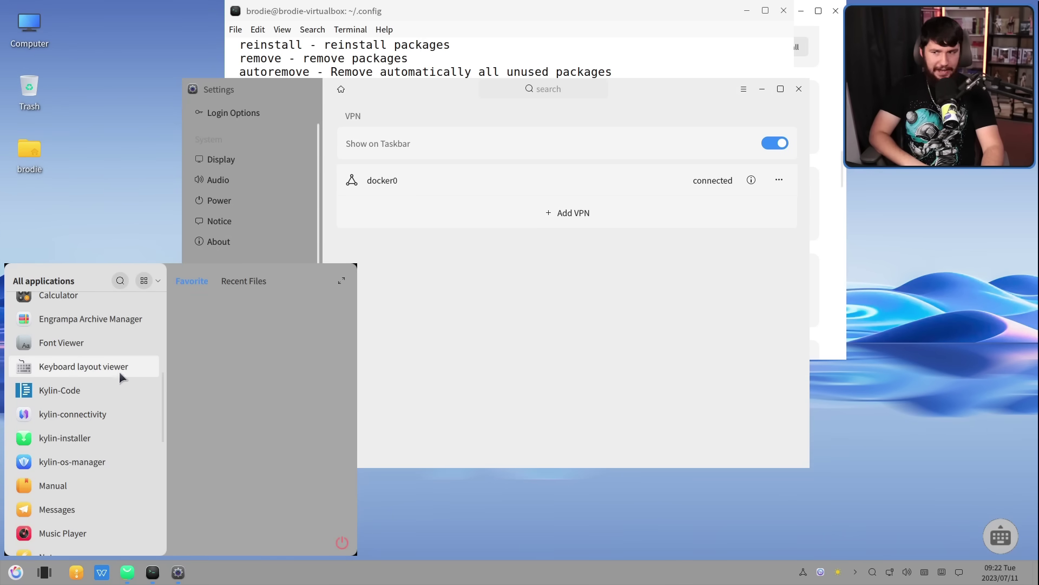
Launch Kylin-Code to its Get Started page and nudge its window slightly down-right
click(82, 390)
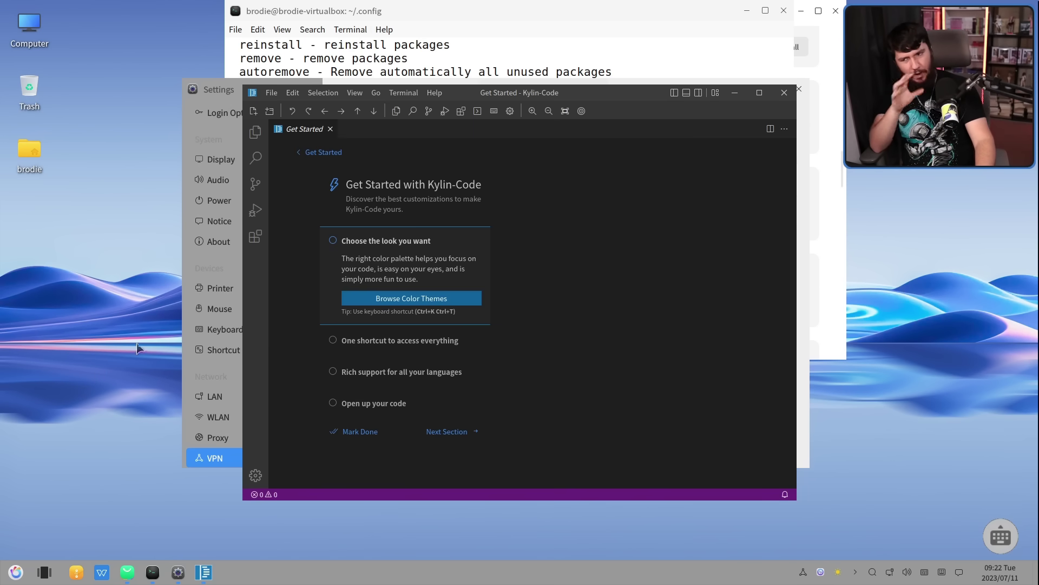
drag(537, 93, 543, 101)
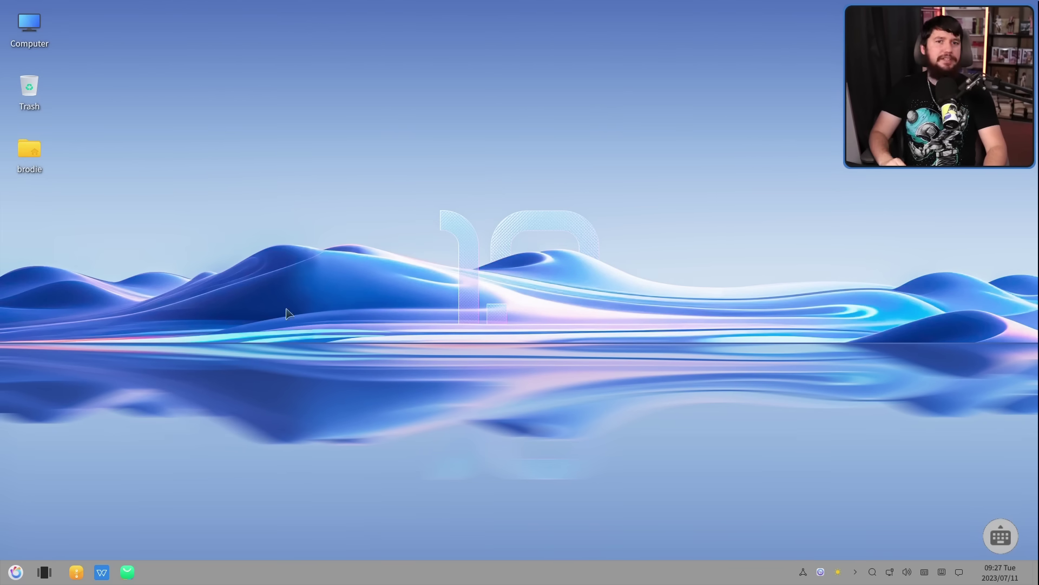
In Settings > Background, pick the giraffe wallpaper, then switch to the lavender wave one
click(16, 572)
click(71, 303)
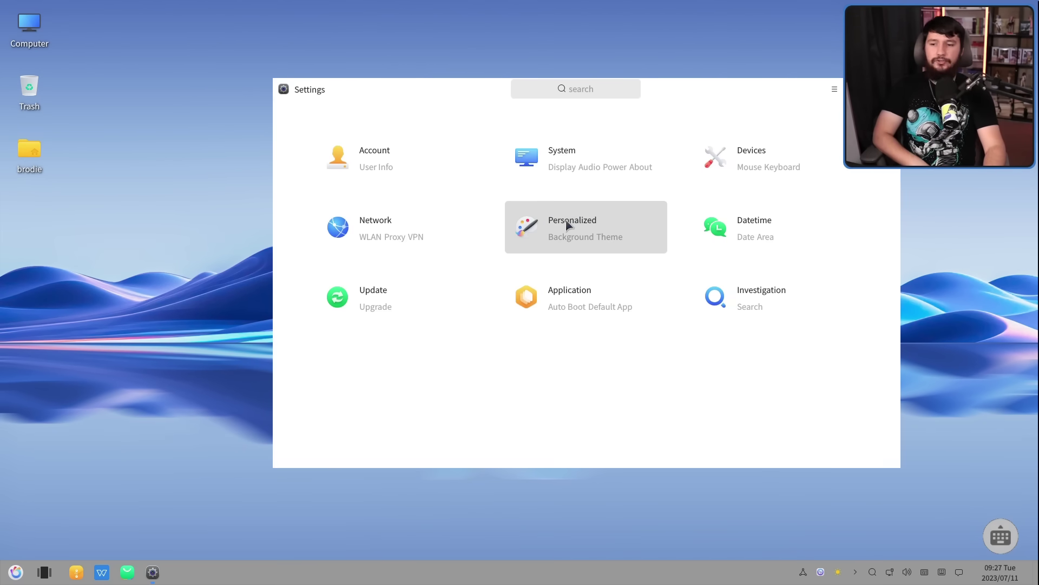
click(567, 225)
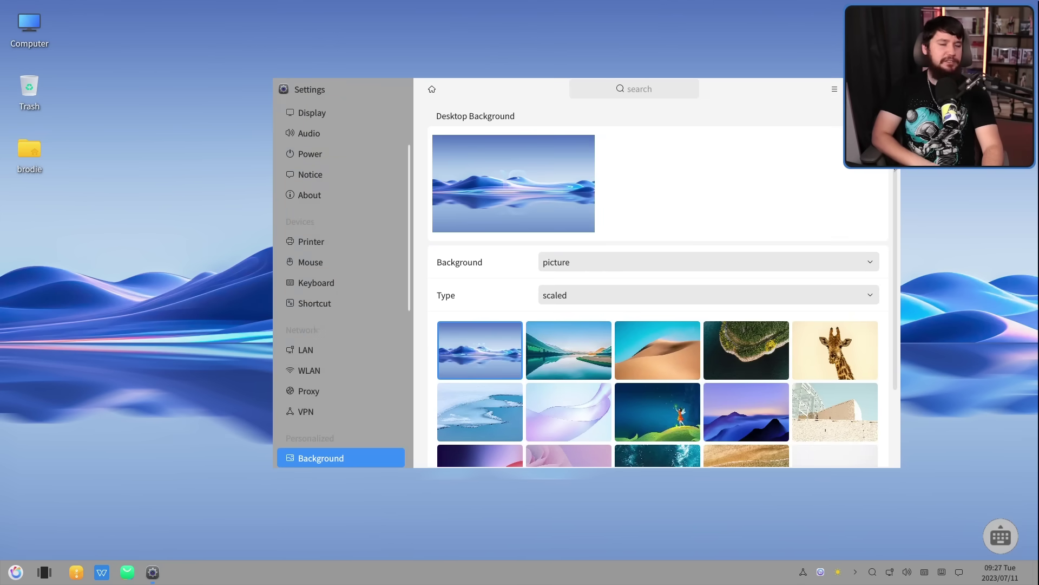
scroll(835, 244, down, 3)
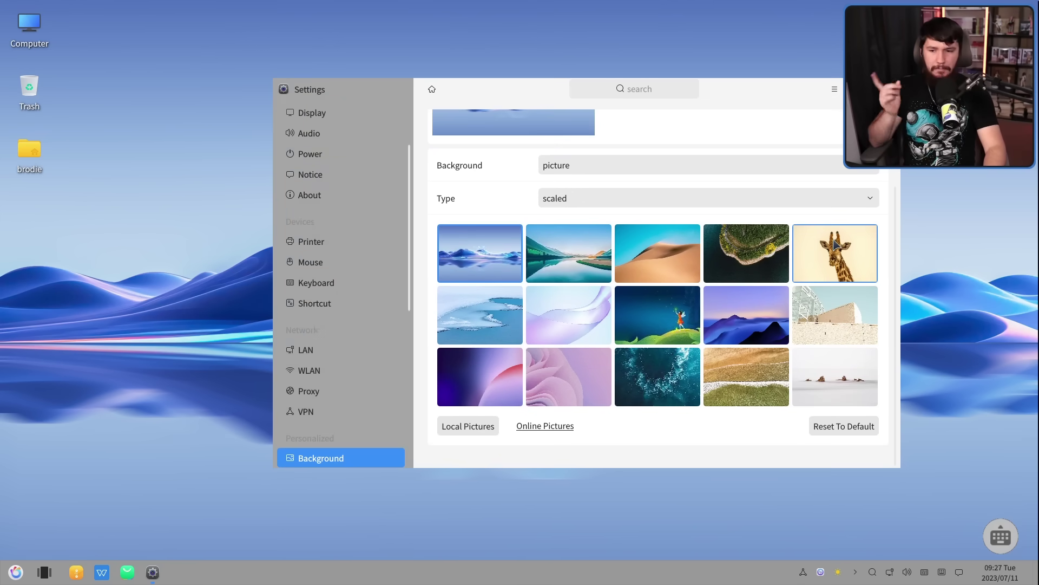
click(836, 244)
drag(771, 86, 652, 165)
drag(588, 211, 455, 105)
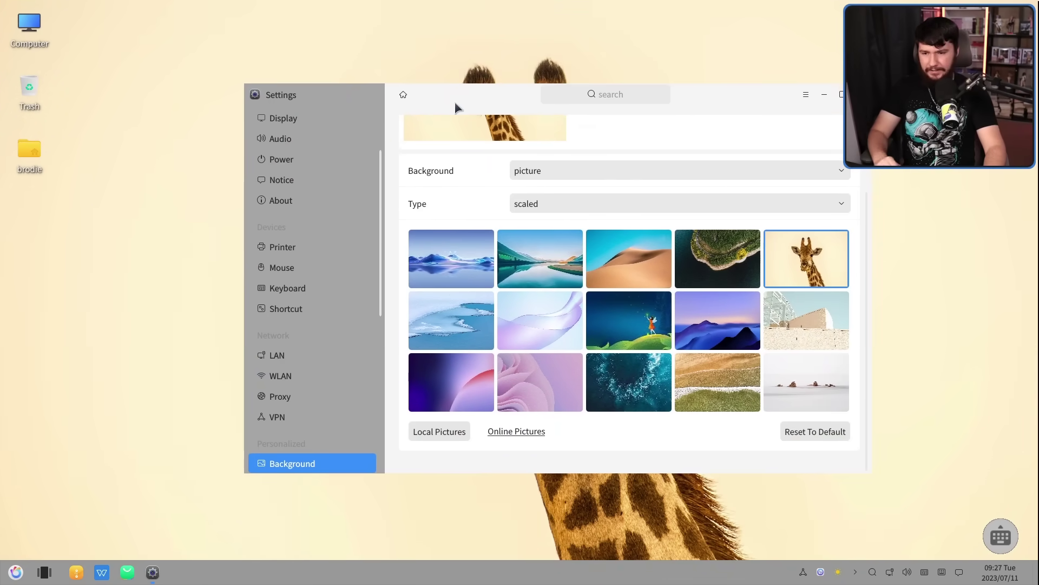
click(540, 319)
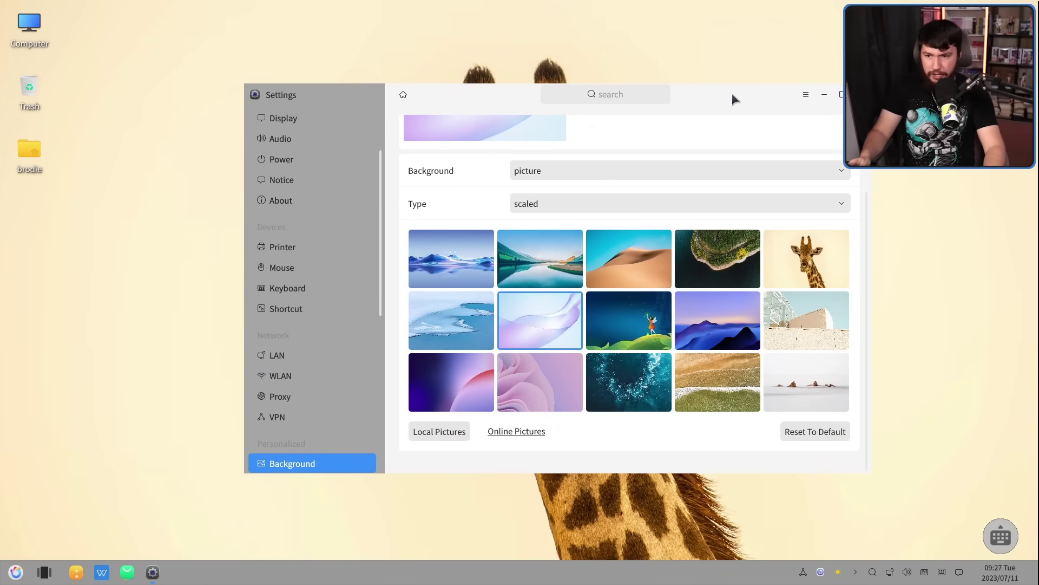
drag(544, 108, 635, 90)
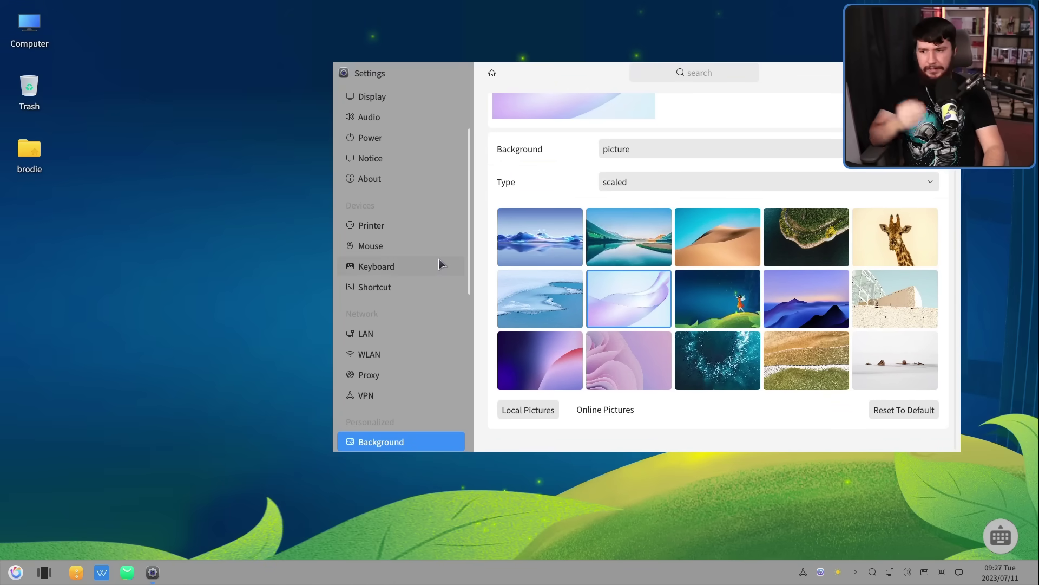
Switch the desktop to the Dark window theme in Settings > Theme
scroll(438, 264, down, 3)
click(411, 330)
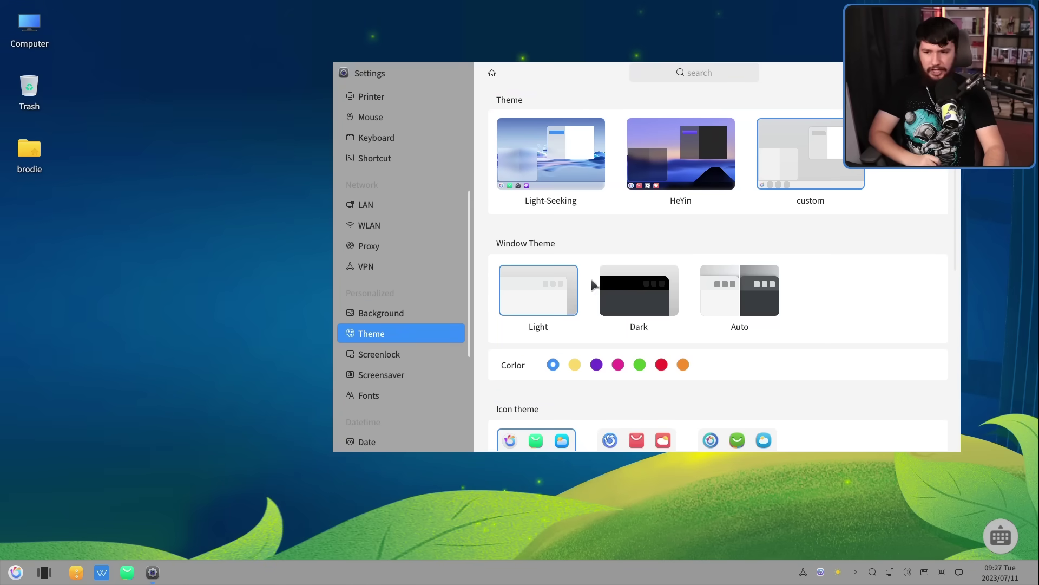
click(643, 292)
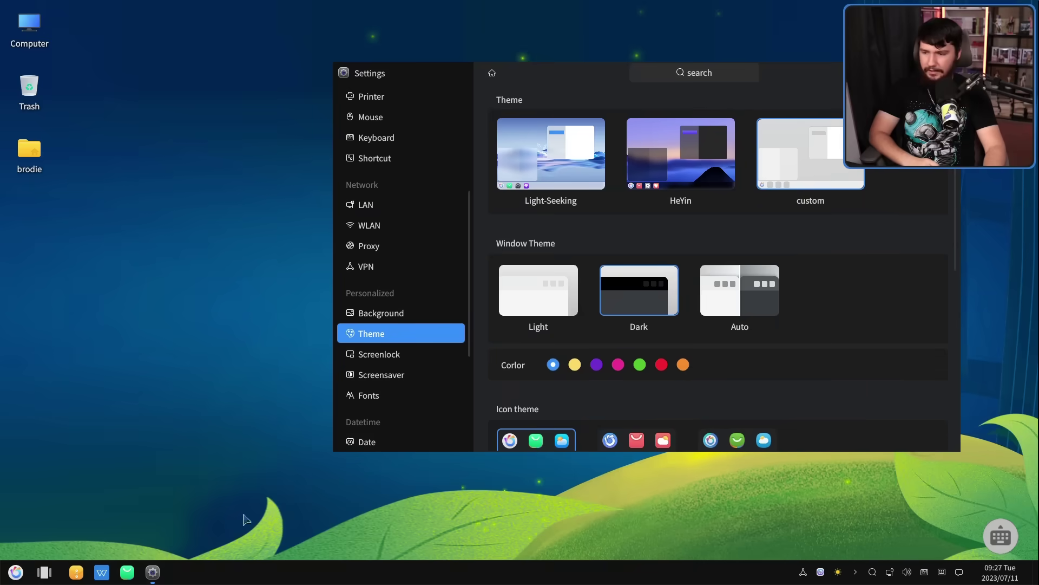
Search 'te' in the start menu and launch MATE Terminal
click(16, 571)
text(te)
click(70, 371)
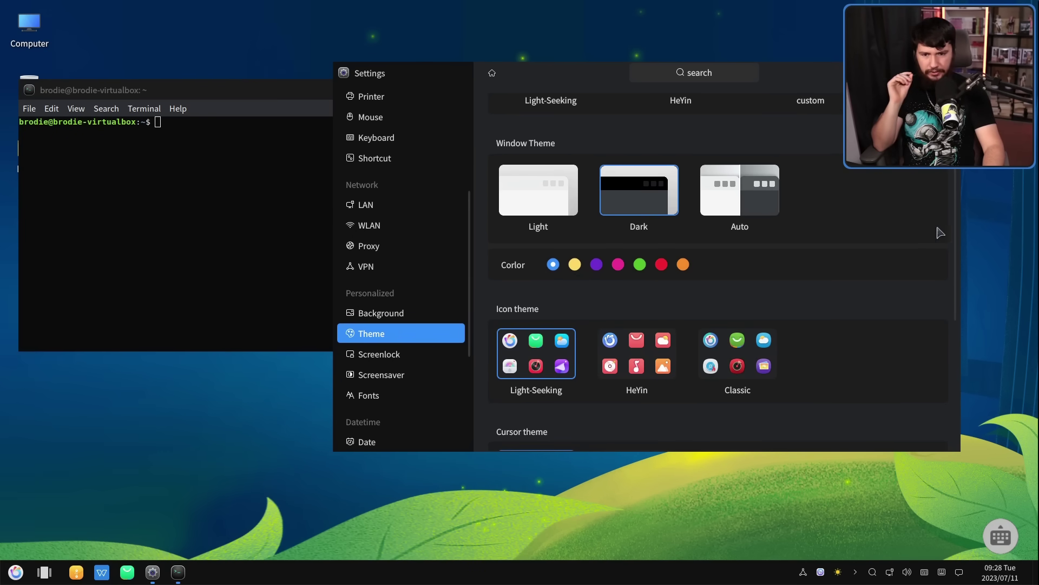
scroll(945, 231, down, 4)
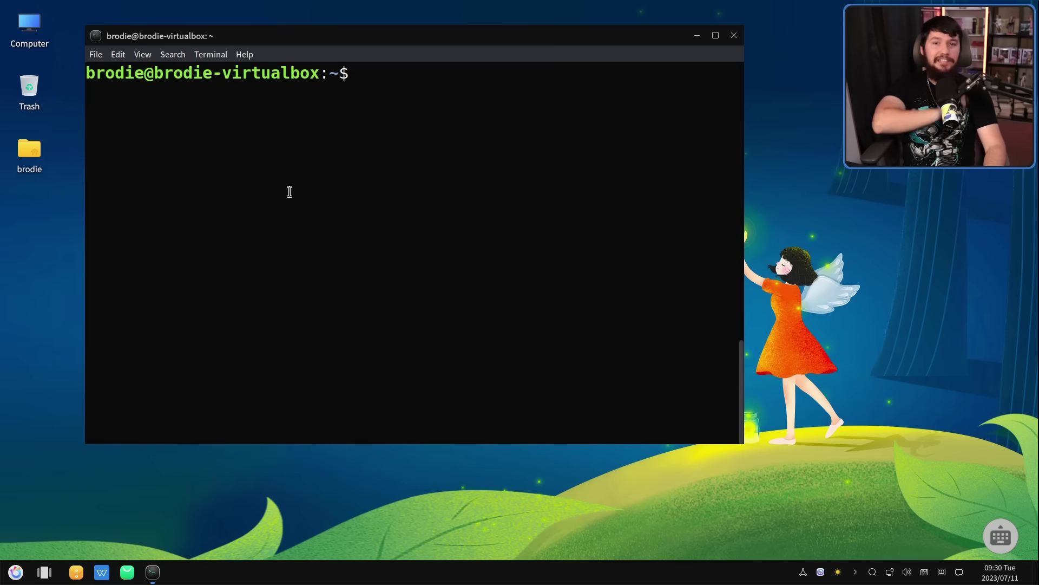
text(lsblk)
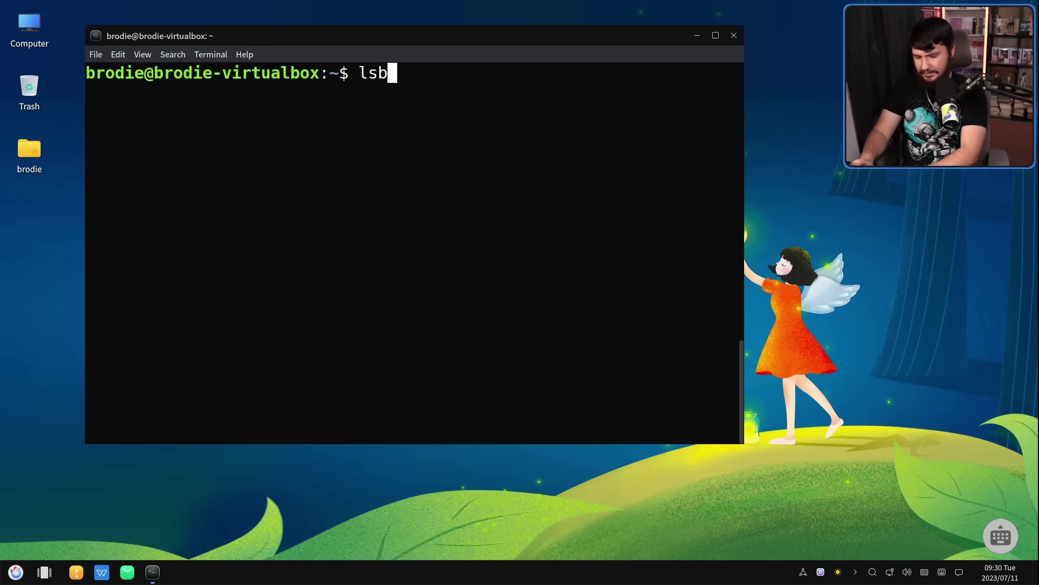
key(Return)
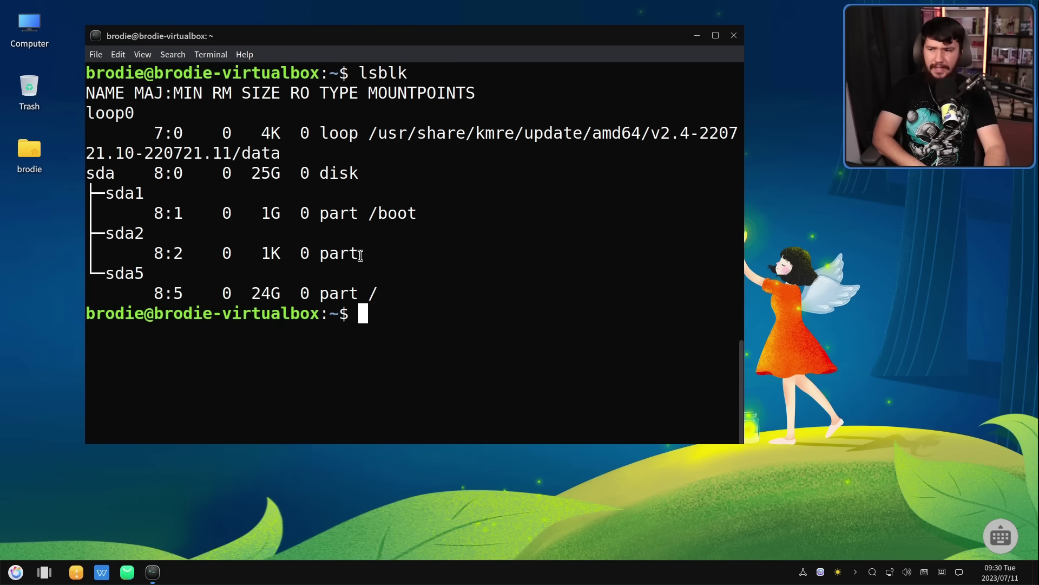
drag(275, 253, 259, 252)
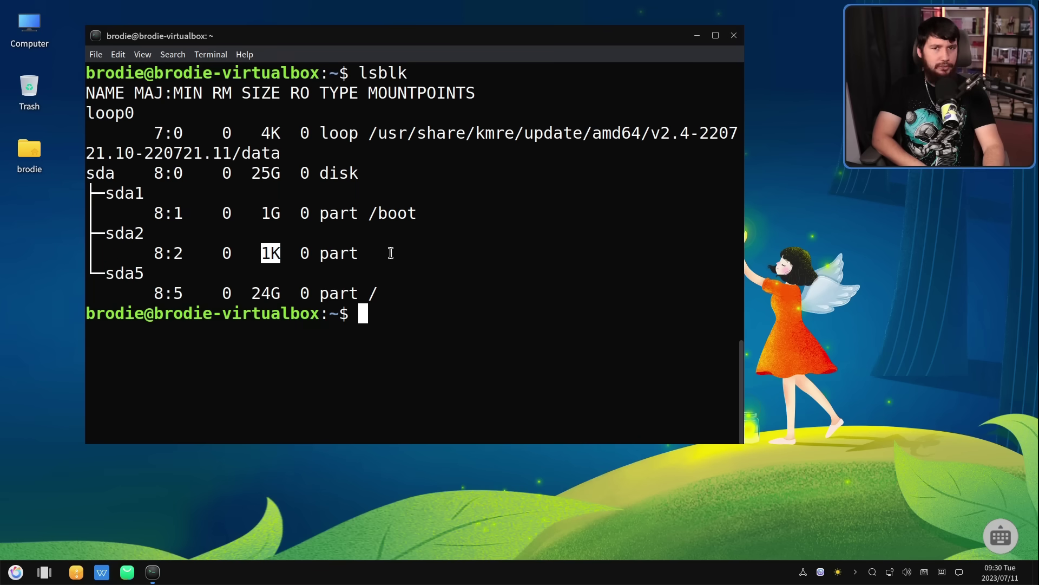
drag(390, 253, 369, 273)
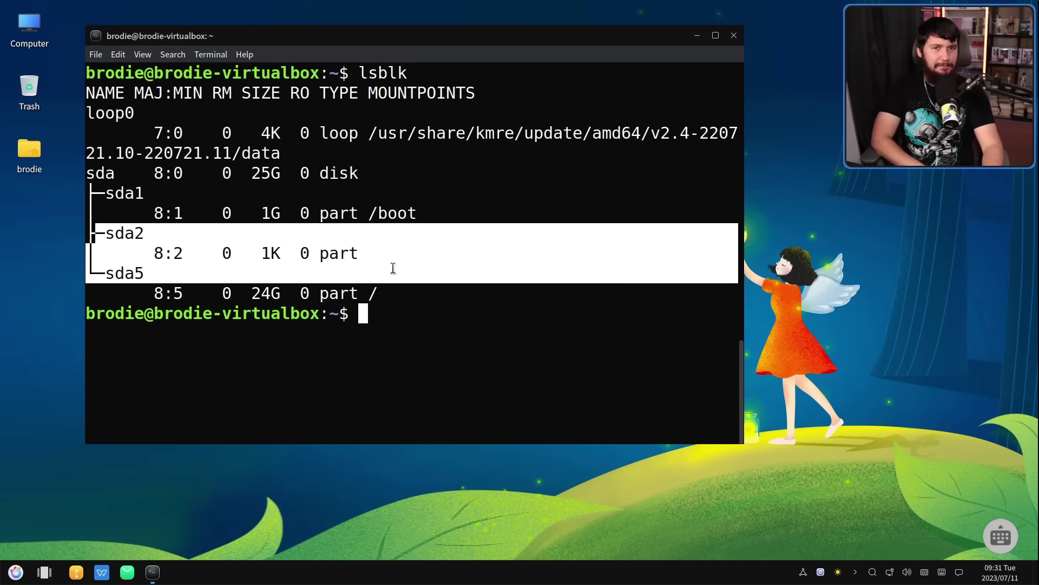
click(393, 269)
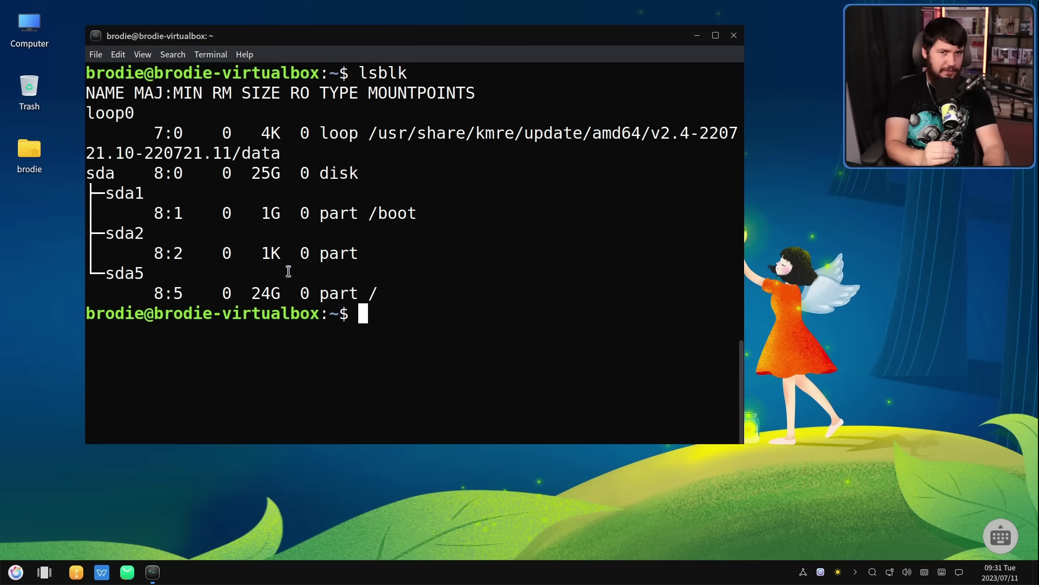
drag(375, 293, 153, 293)
click(152, 276)
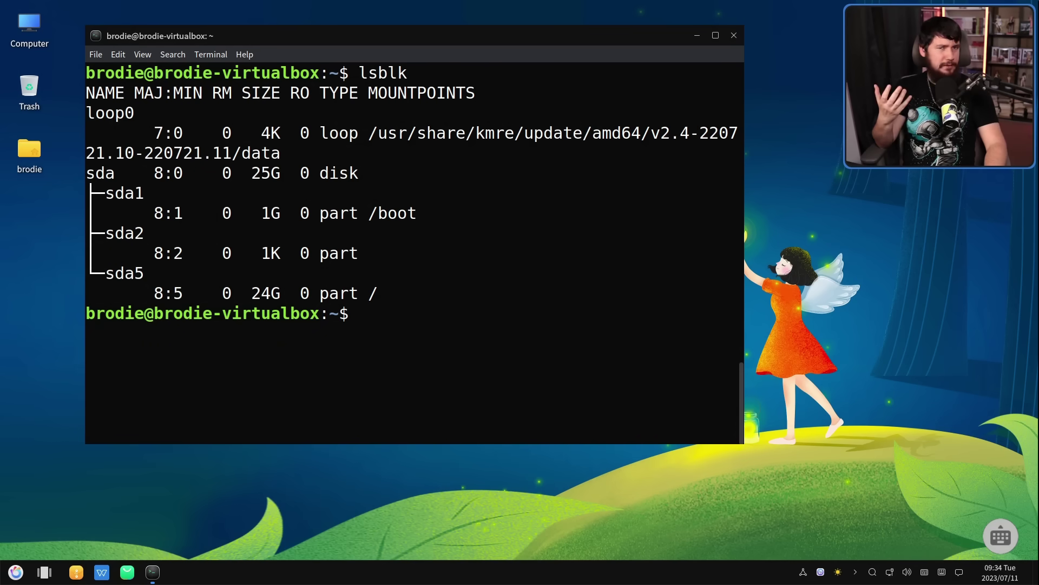
text(less)
key(Return)
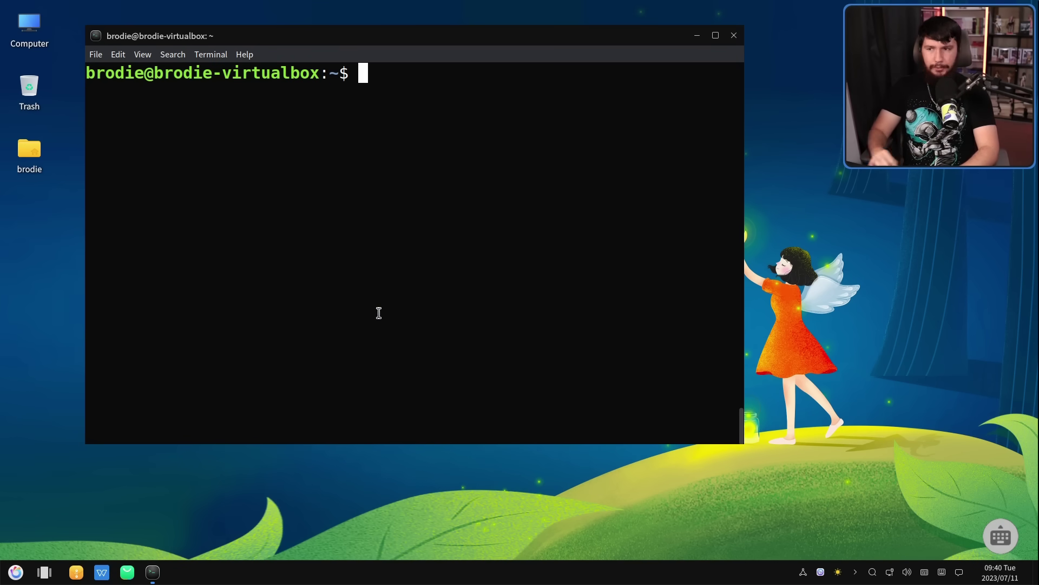
text(cat /etc/apt/sources.list)
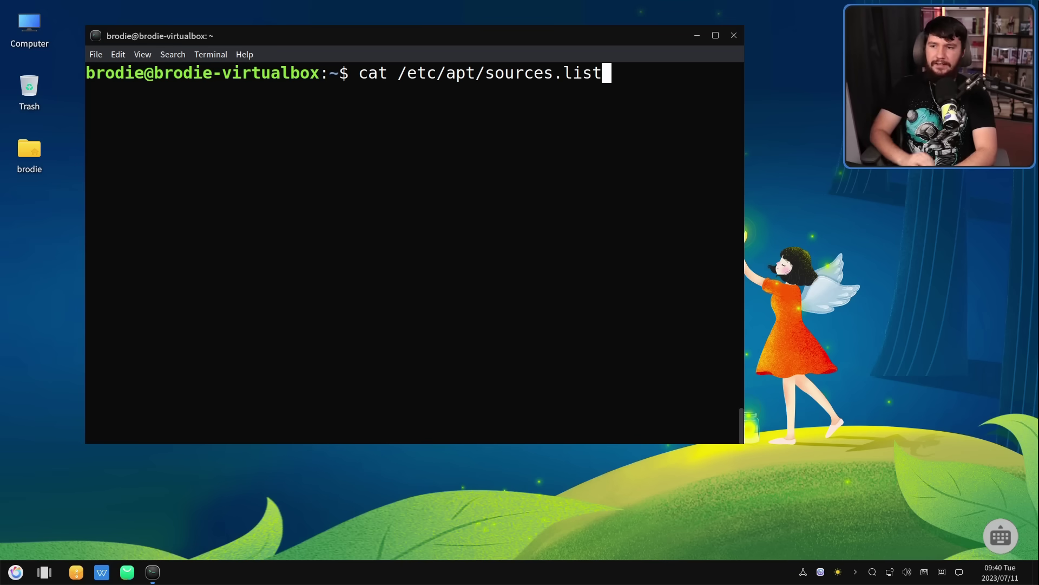
key(Return)
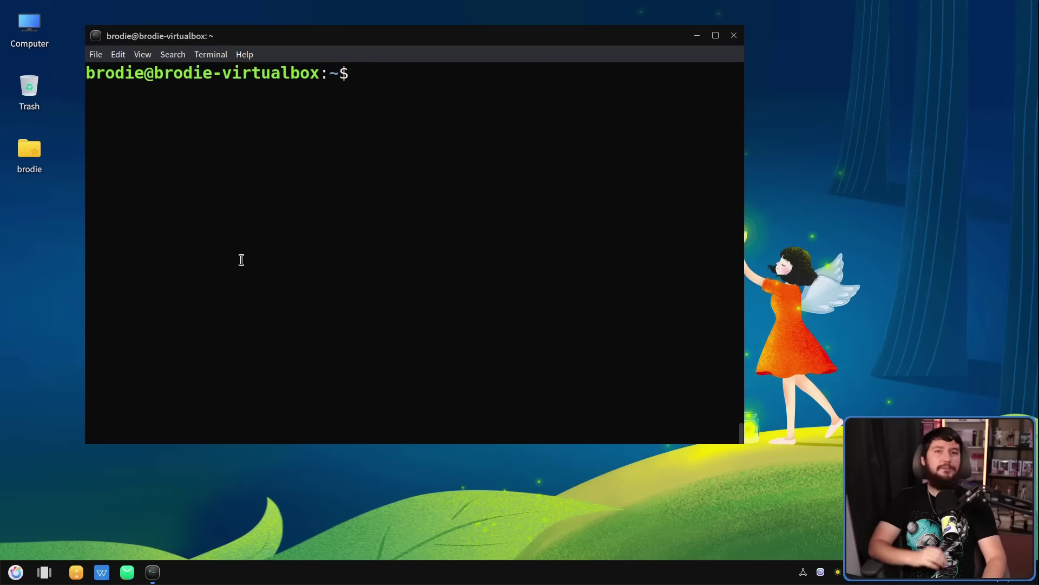
Open /etc/grub.d/10_linux in vim, step through its '/ubuntu' matches, then quit with :q!
text(vim /etc/grub.d/10_linux)
key(Return)
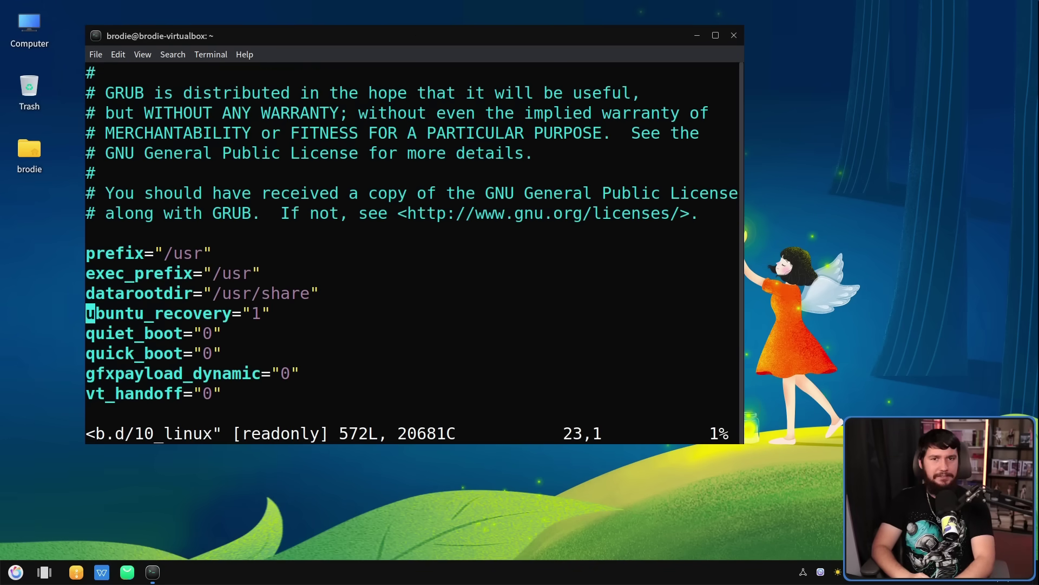
text(/ubuntu)
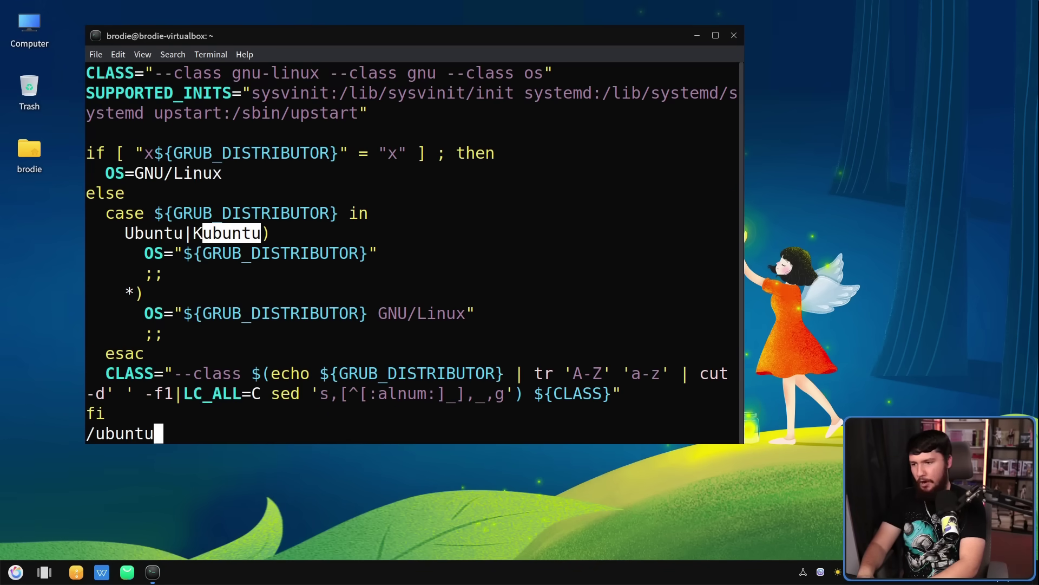
key(Return)
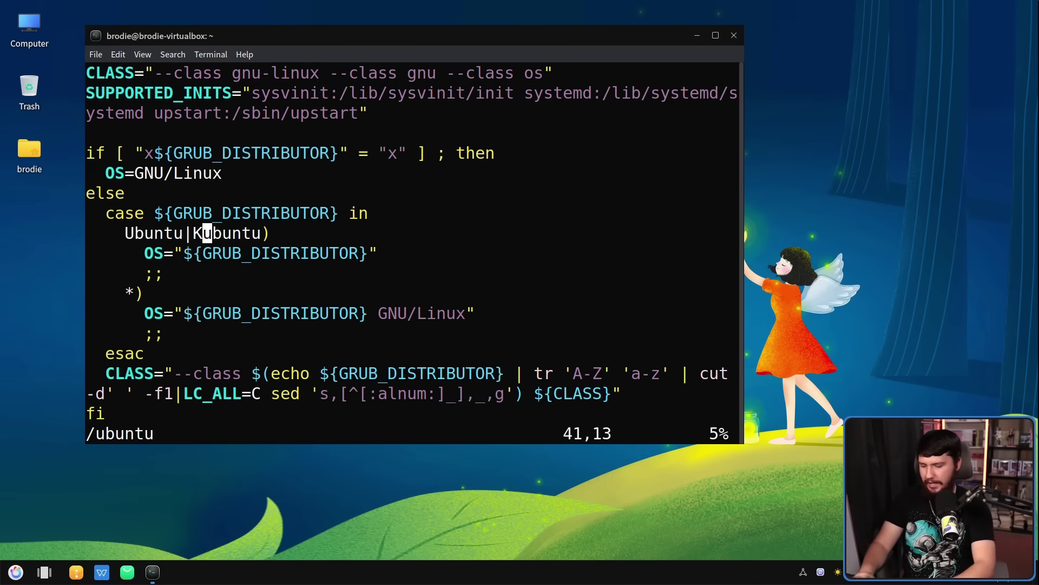
key(n)
key(n)
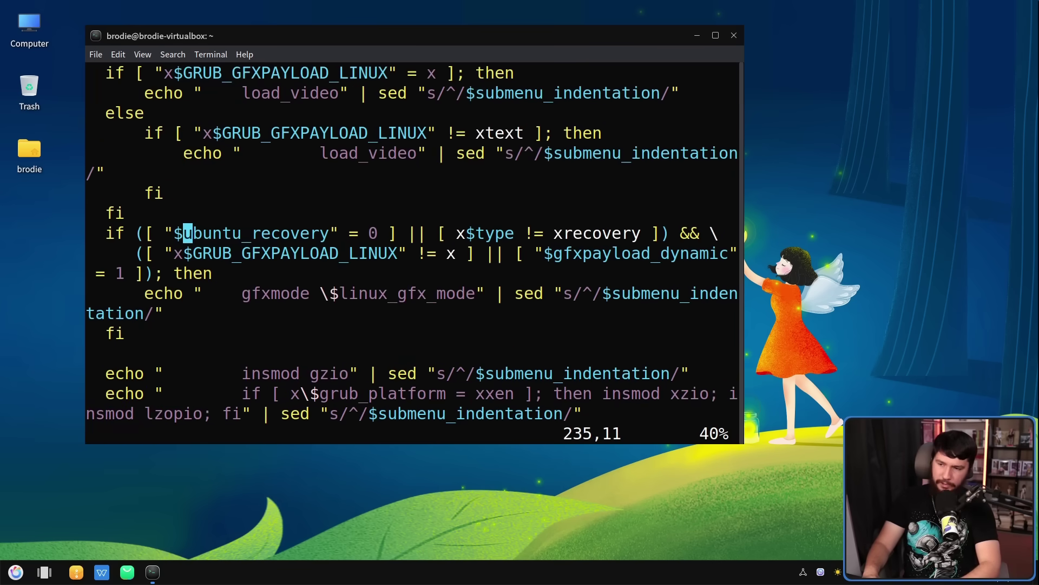
key(n)
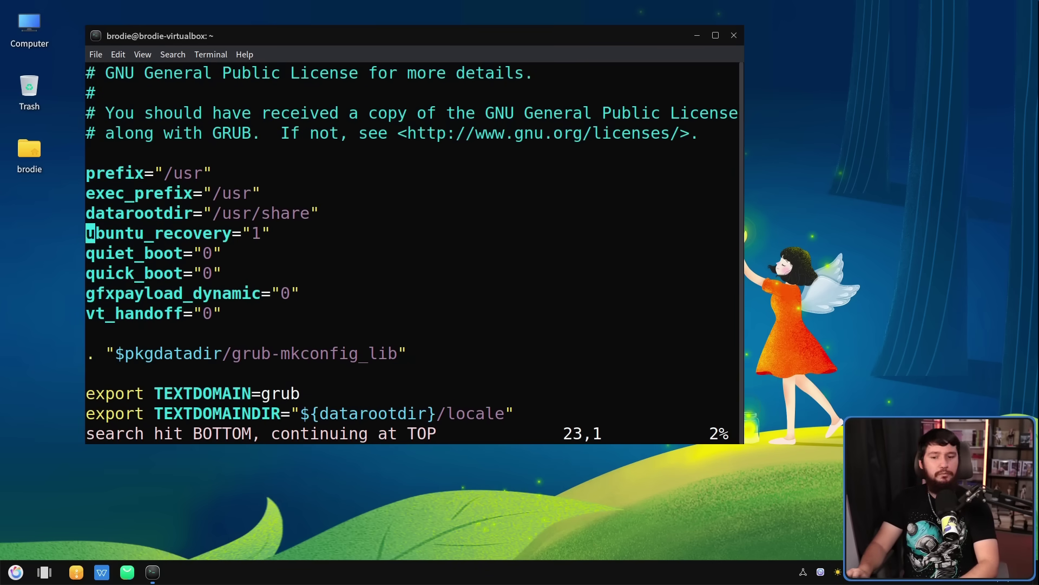
text(:q!)
key(Return)
Open /etc/grub.d/10_linux_zfs in vim and step through its ubuntu matches down to the initrd line
key(Up)
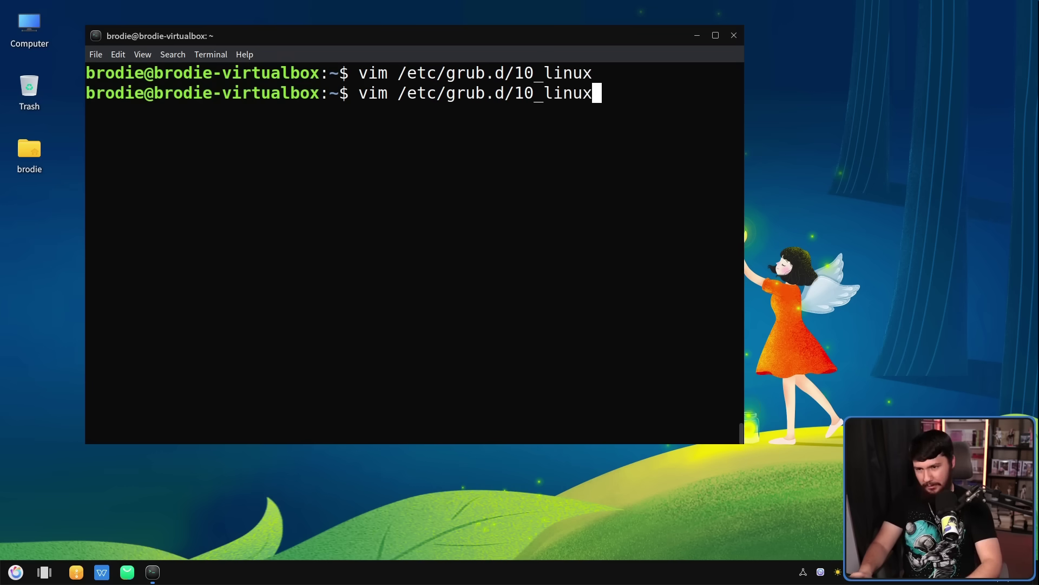
text(_zfs)
key(Return)
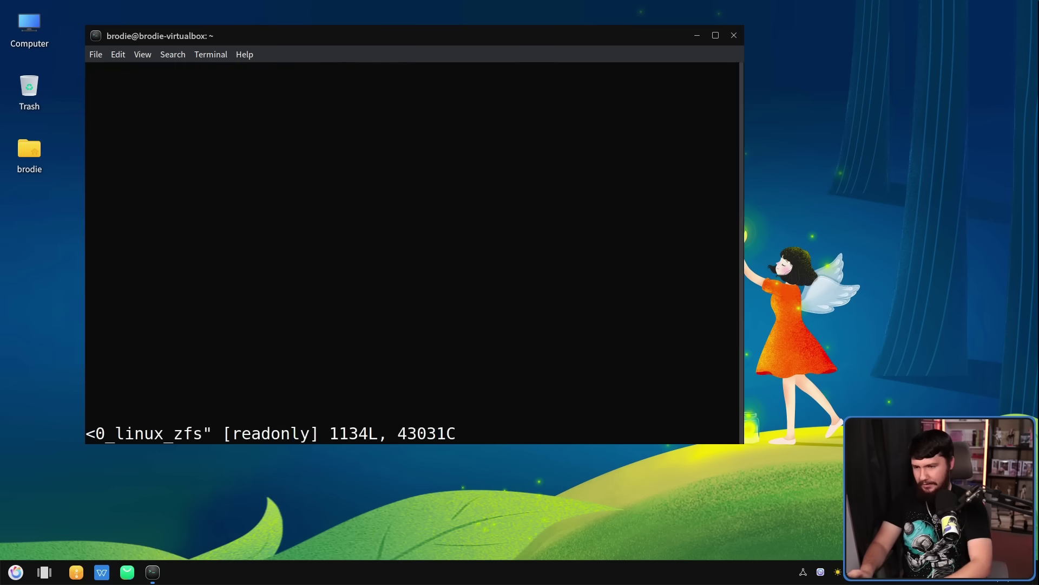
text(/ubuntu)
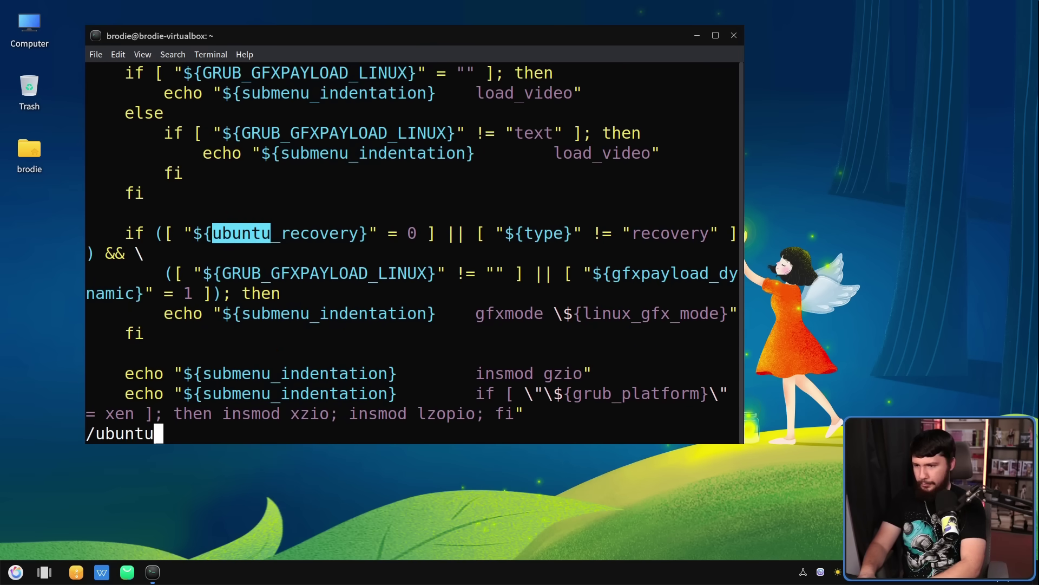
key(Return)
key(n)
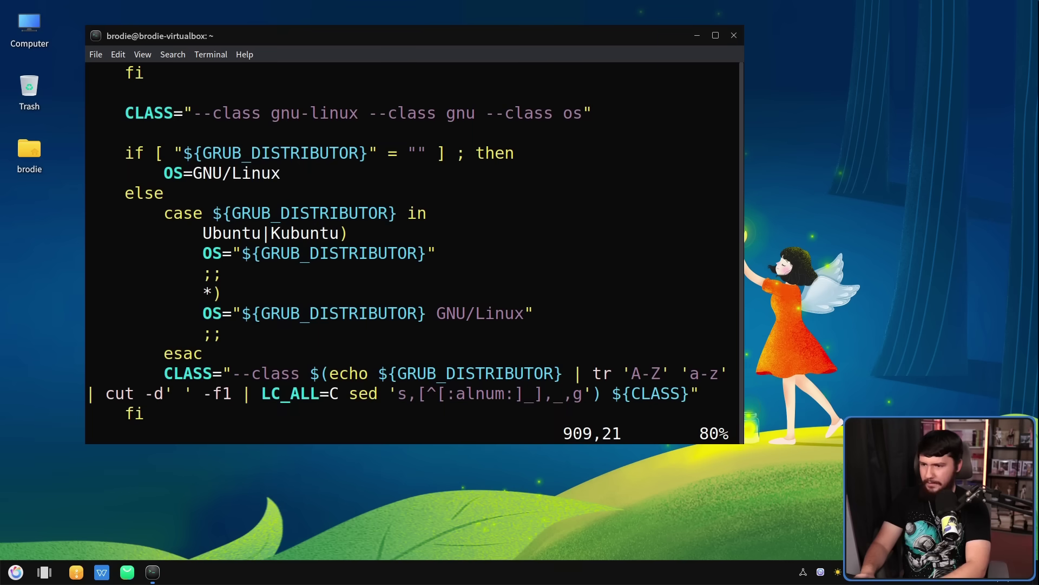
key(n)
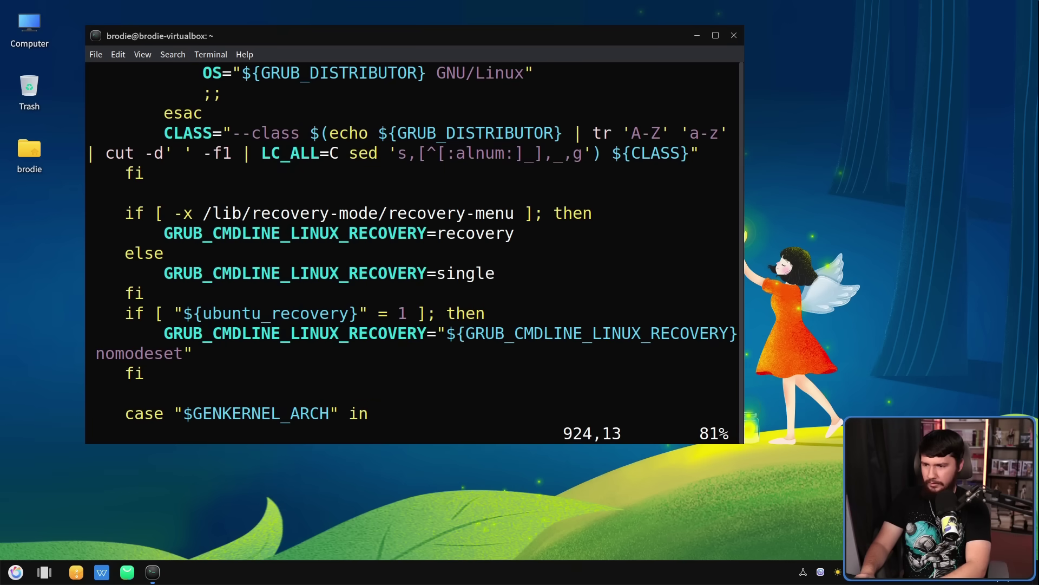
key(n)
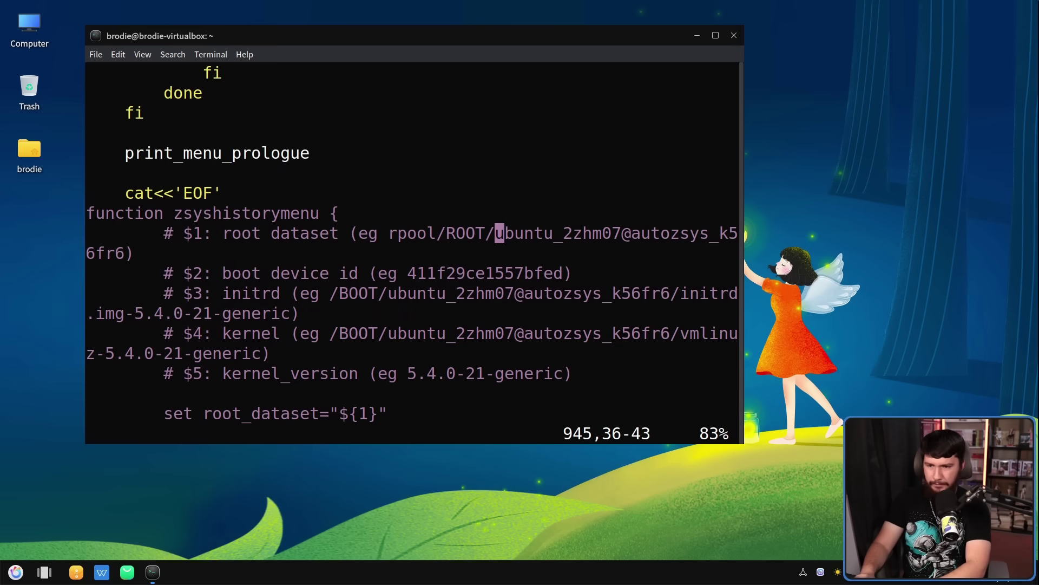
key(n)
key(n)
key(n)
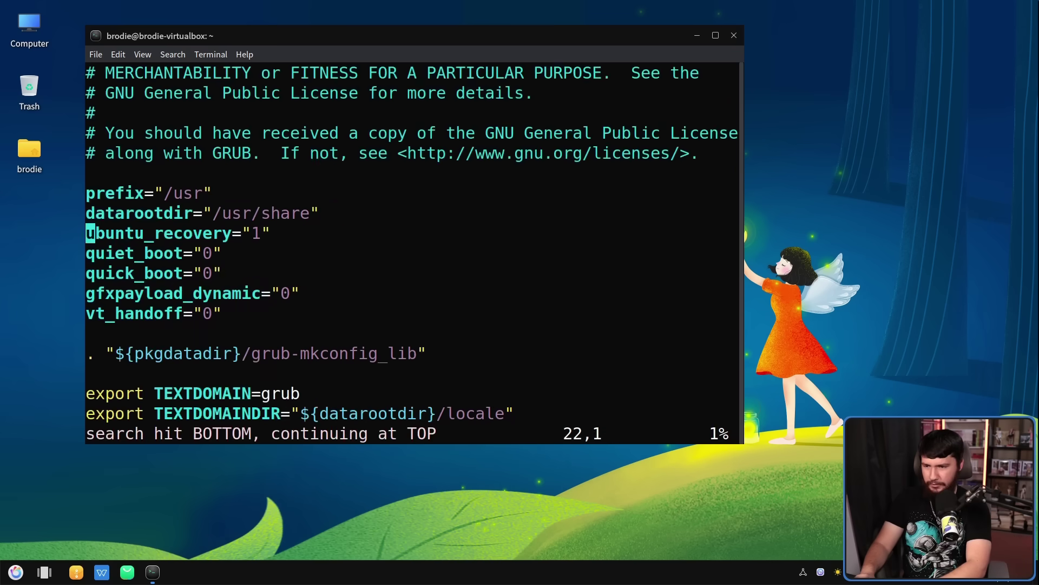